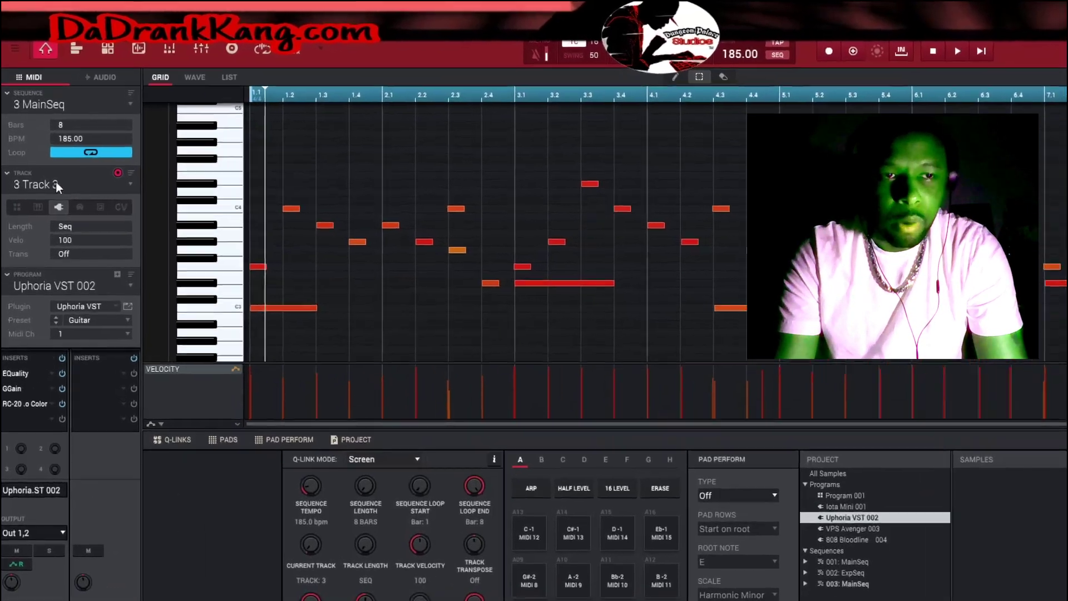
Step: Switch to Track 1, then Track 2, keeping their names, and show Track View of all tracks
{"action": "left_click", "coordinate": [56, 189]}
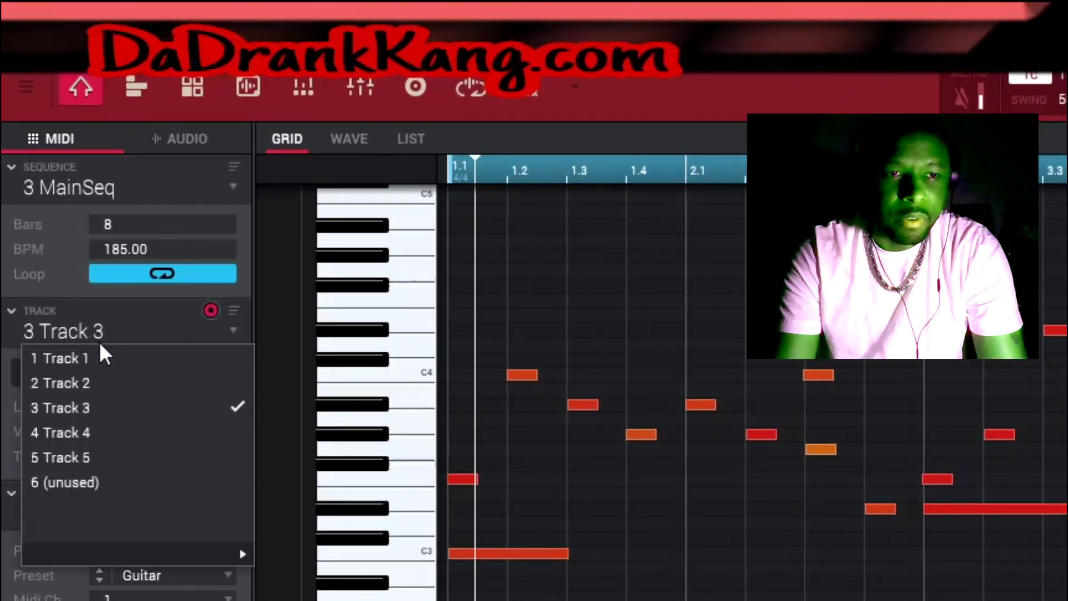
{"action": "left_click", "coordinate": [91, 360]}
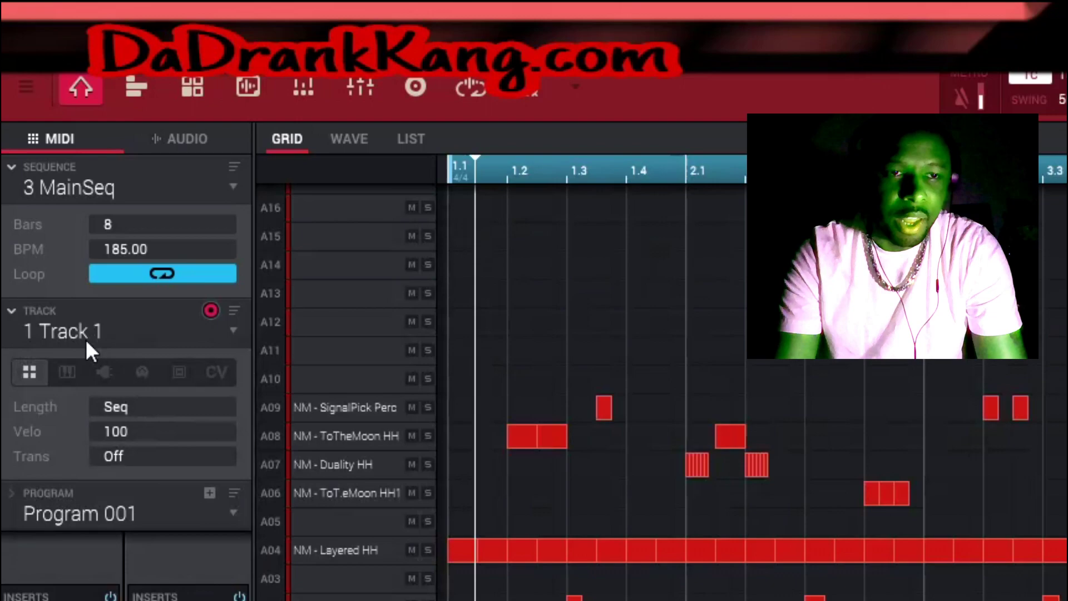
{"action": "double_click", "coordinate": [86, 340]}
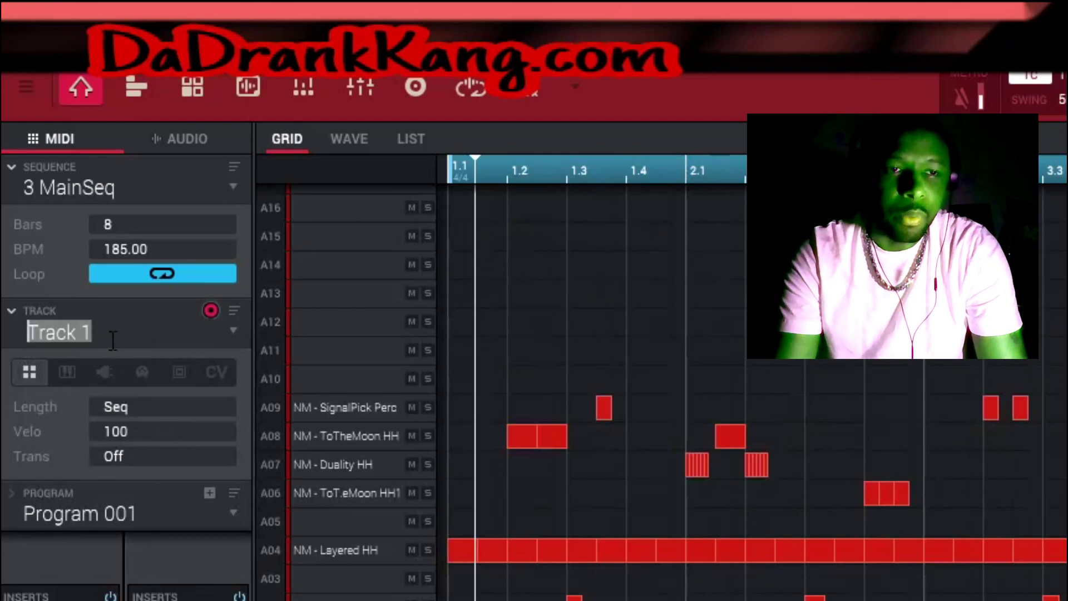
{"action": "left_click", "coordinate": [233, 330]}
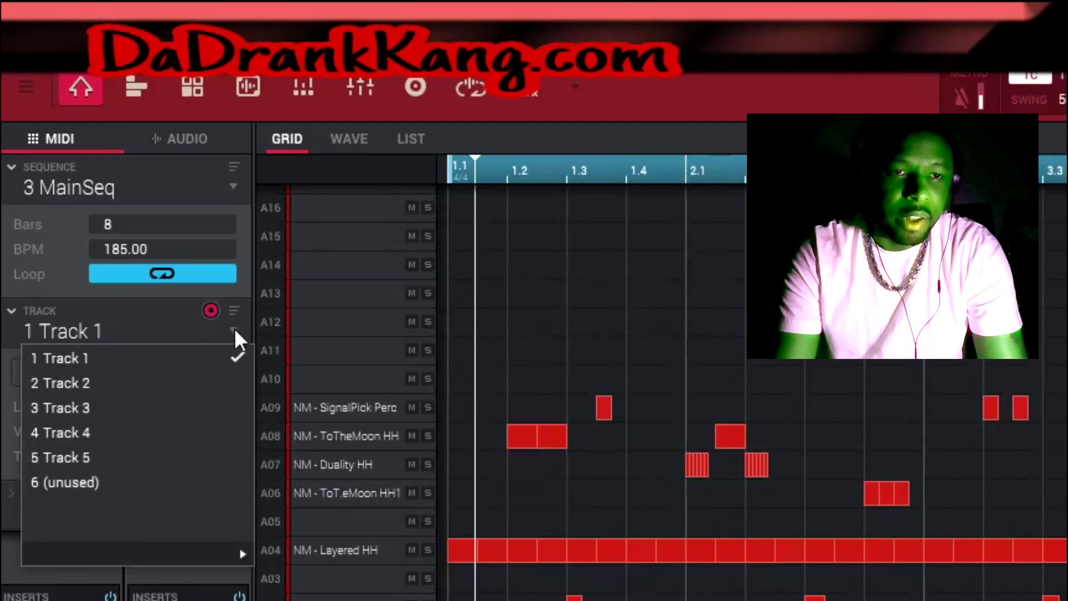
{"action": "left_click", "coordinate": [142, 382]}
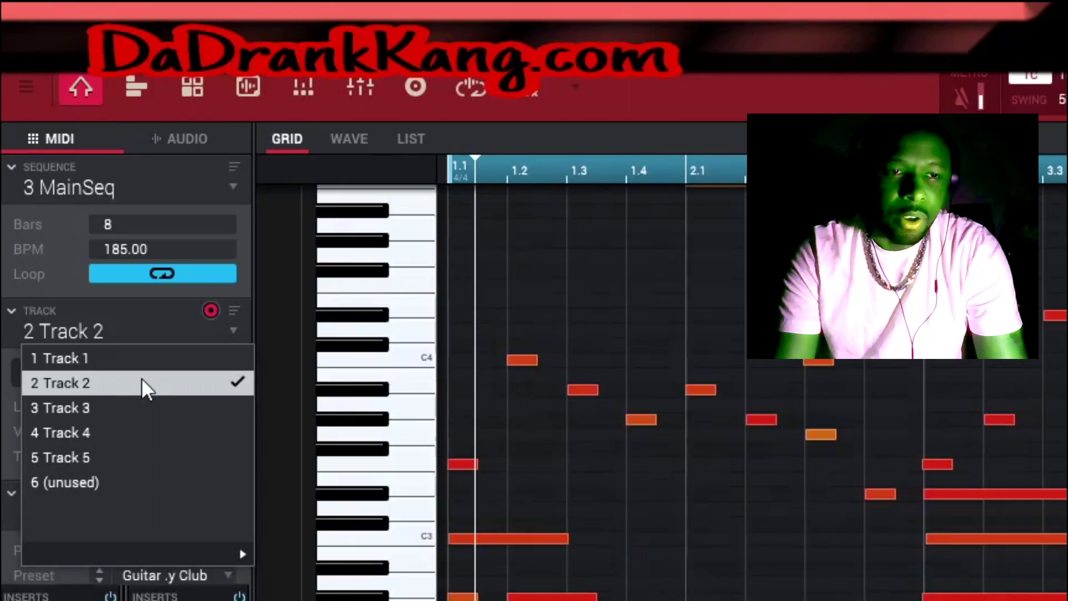
{"action": "double_click", "coordinate": [112, 335]}
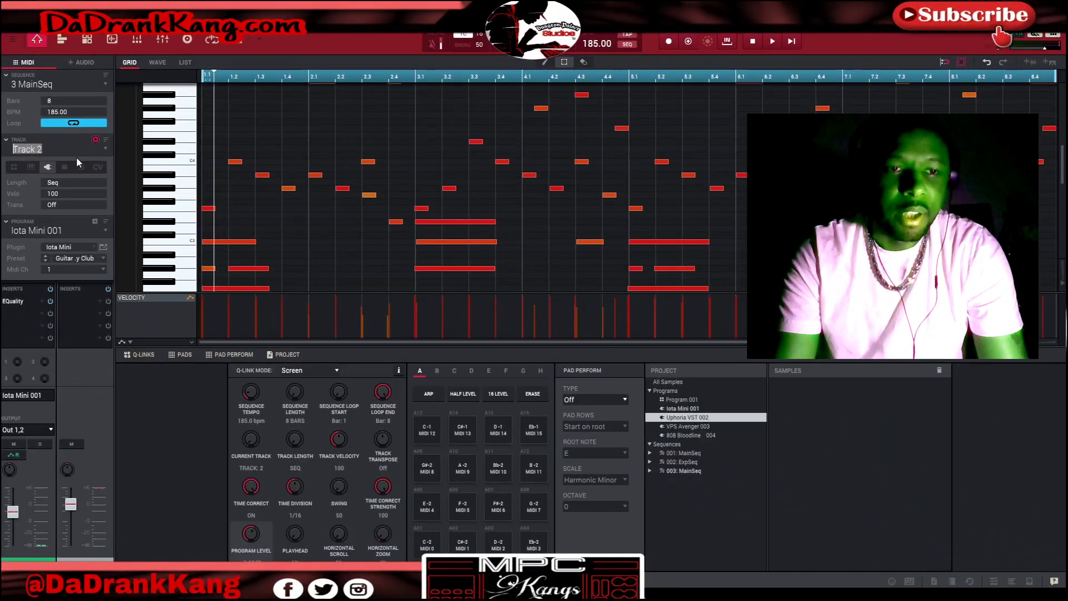
{"action": "left_click", "coordinate": [87, 158]}
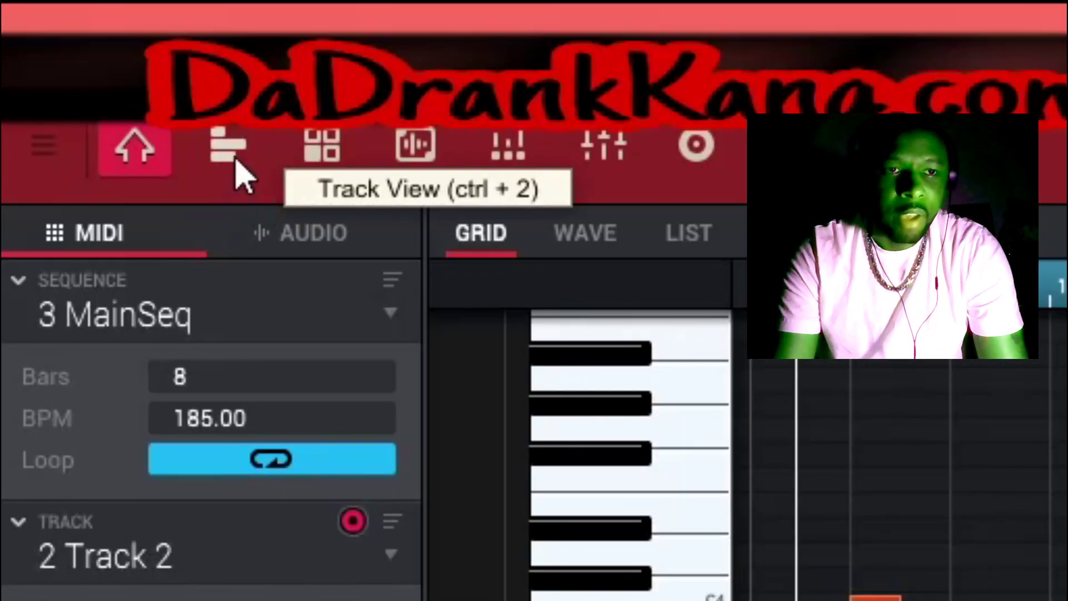
{"action": "left_click", "coordinate": [241, 176]}
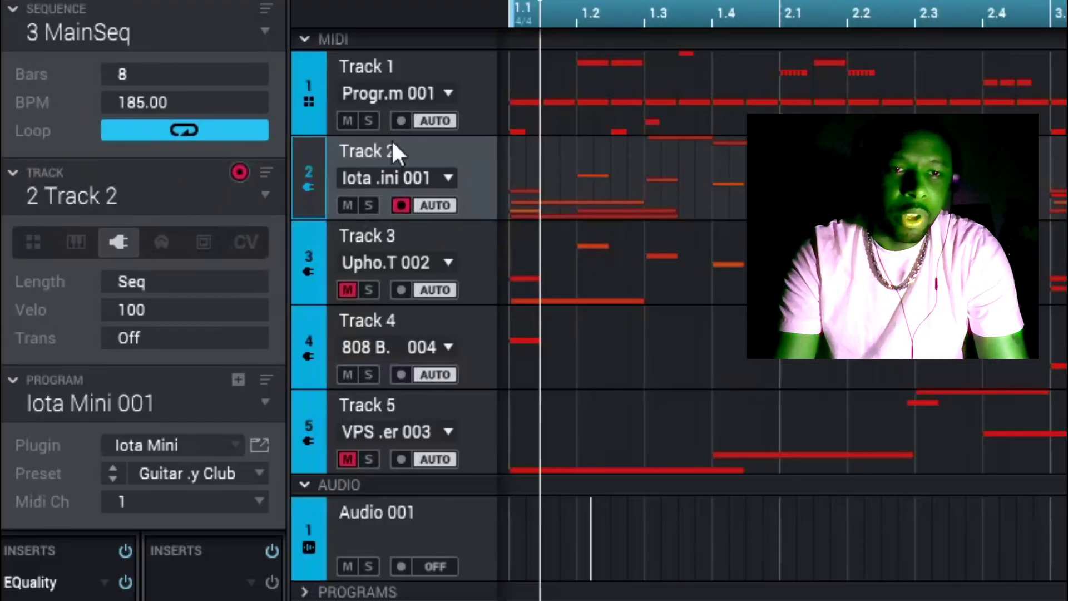
Step: Select Track 1, Track 2, then Track 3 with its Uphoria VST 002 guitar program
{"action": "left_click", "coordinate": [487, 102]}
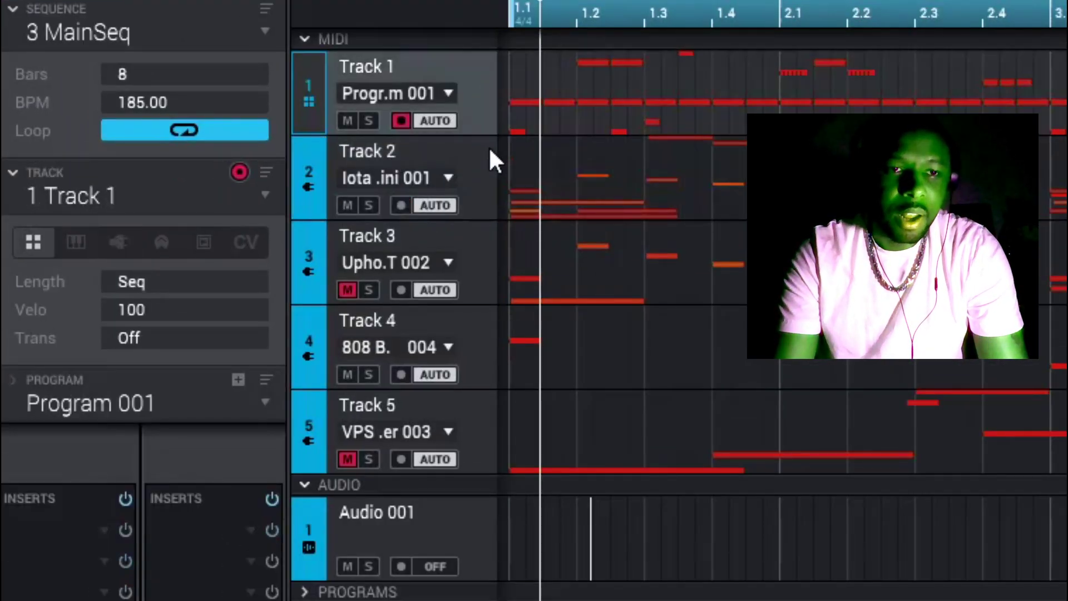
{"action": "left_click", "coordinate": [477, 175]}
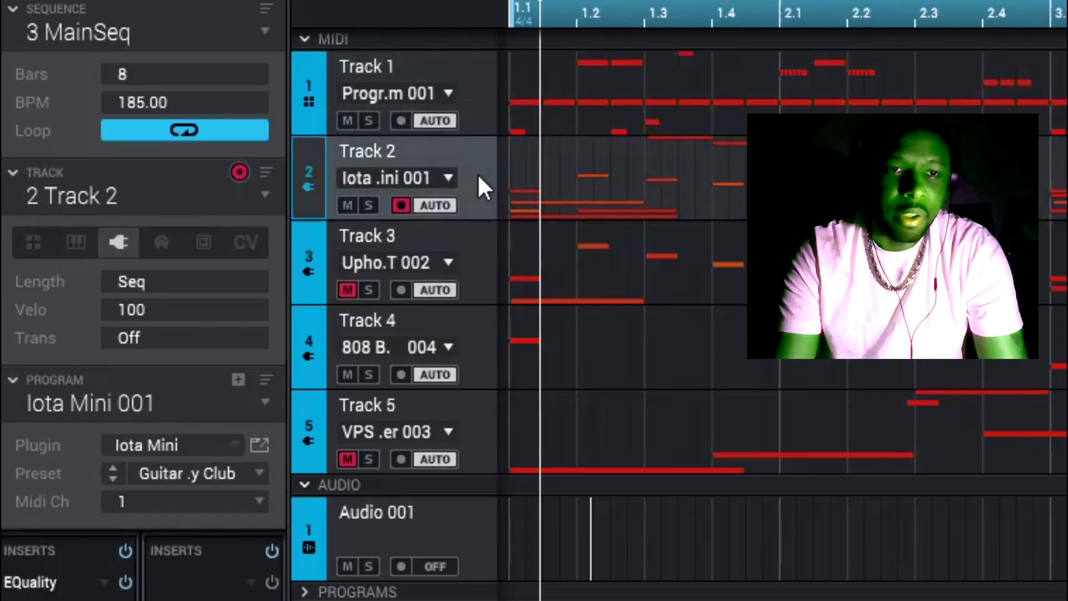
{"action": "left_click", "coordinate": [485, 268]}
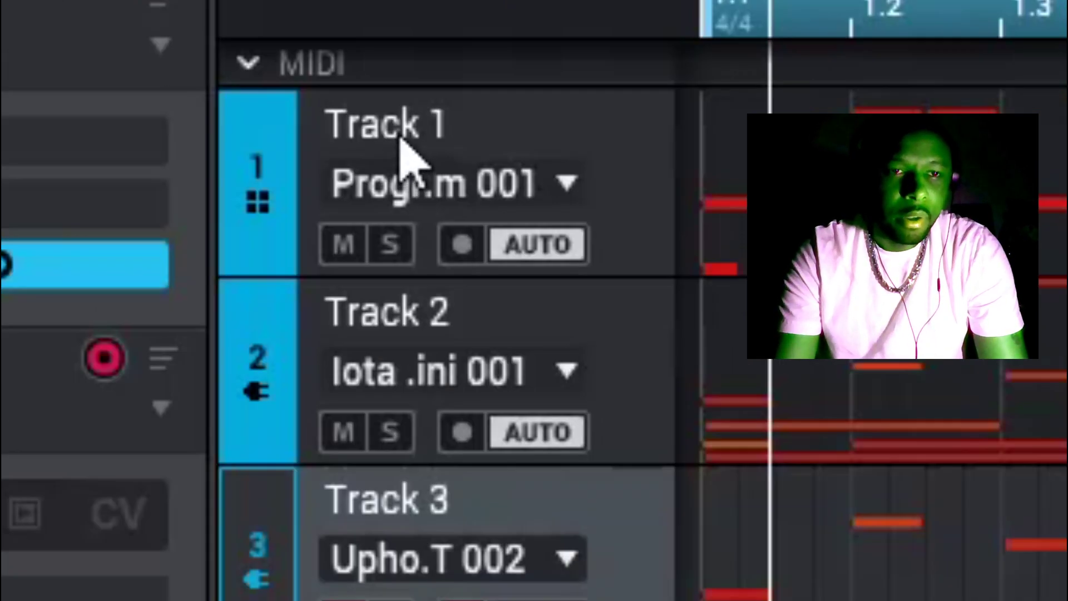
Step: Rename Track 1 to 'Drums'
{"action": "double_click", "coordinate": [371, 70]}
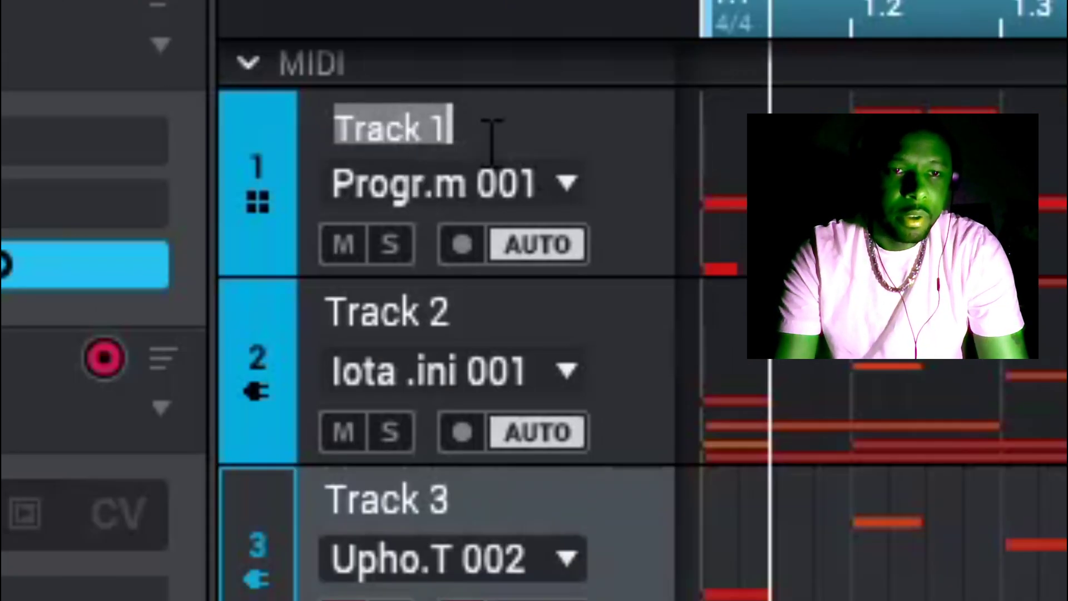
{"action": "double_click", "coordinate": [417, 309]}
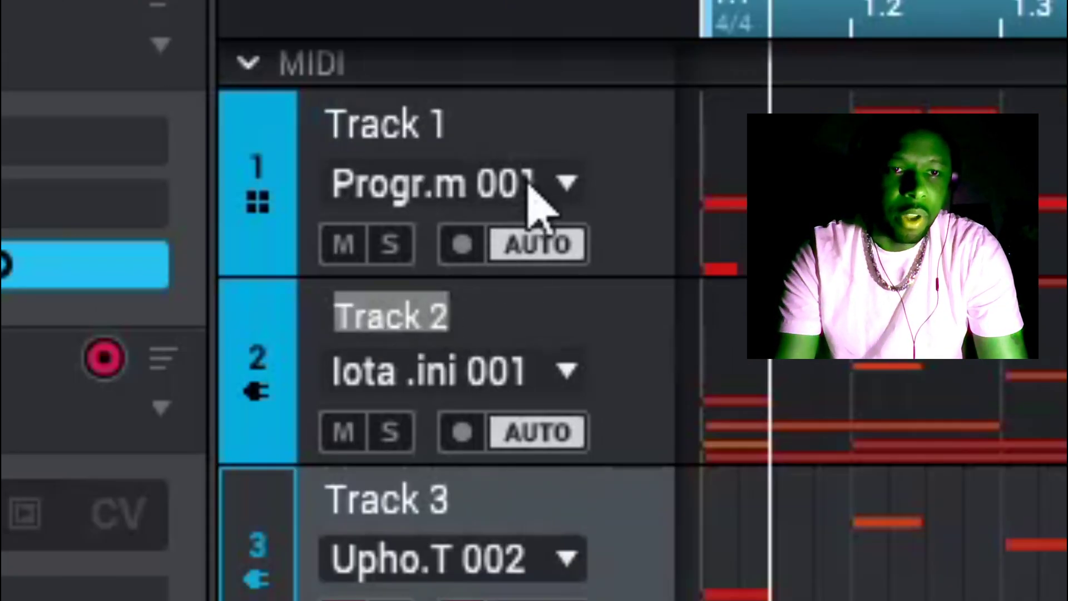
{"action": "key", "text": "Return"}
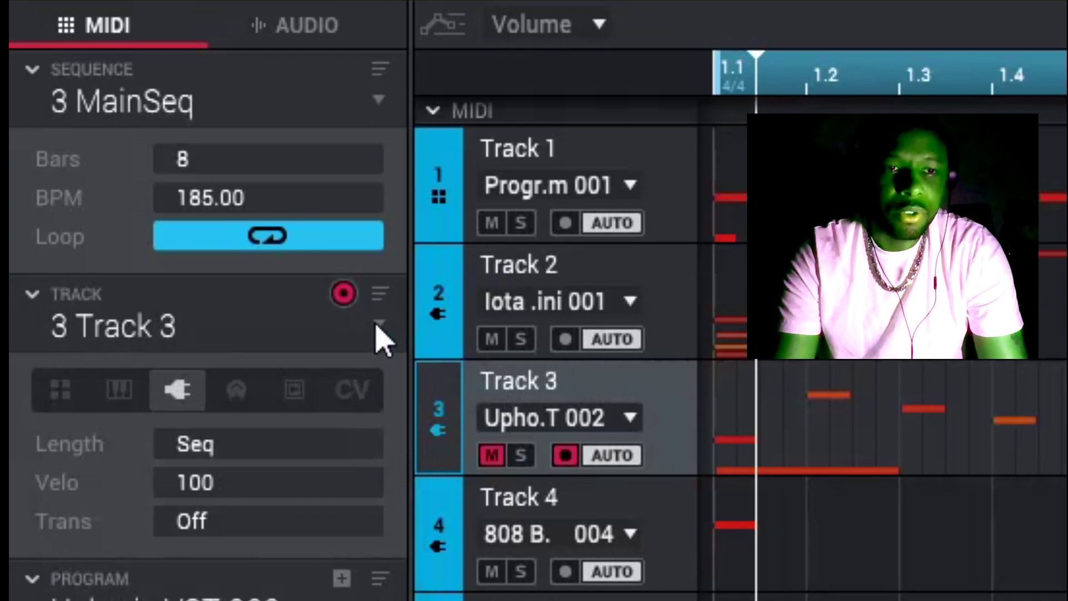
{"action": "left_click", "coordinate": [377, 328]}
{"action": "left_click", "coordinate": [377, 328]}
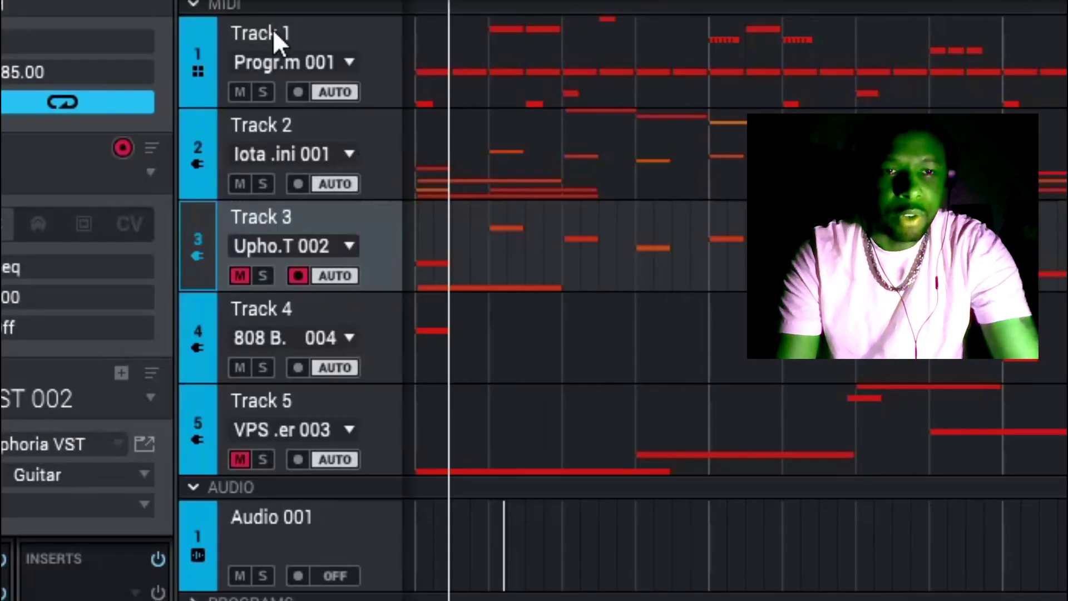
{"action": "double_click", "coordinate": [273, 32]}
{"action": "type", "text": "Dr"}
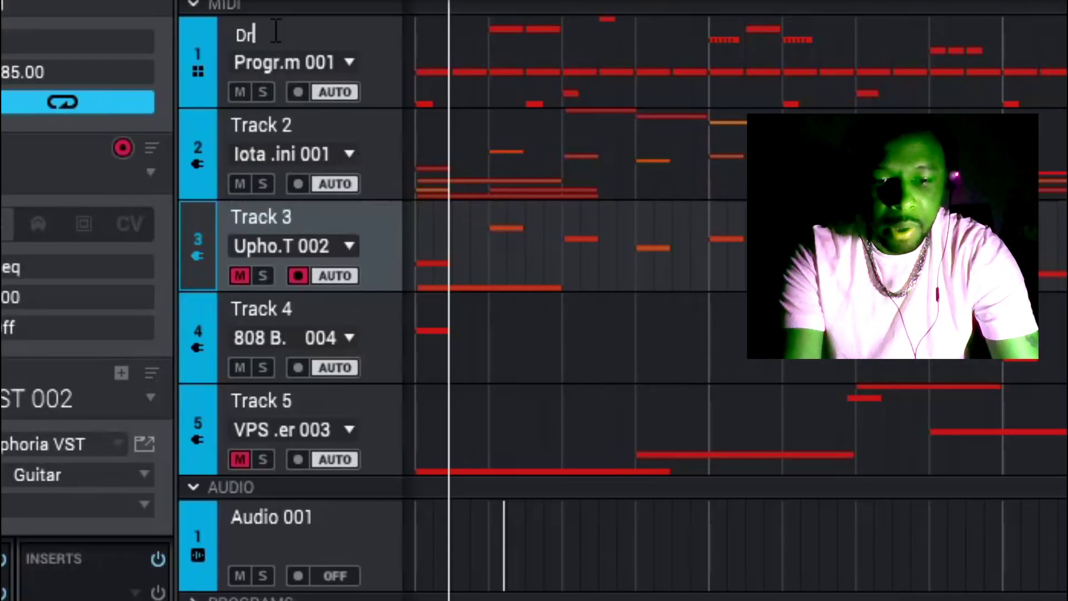
{"action": "type", "text": "um"}
{"action": "key", "text": "Return"}
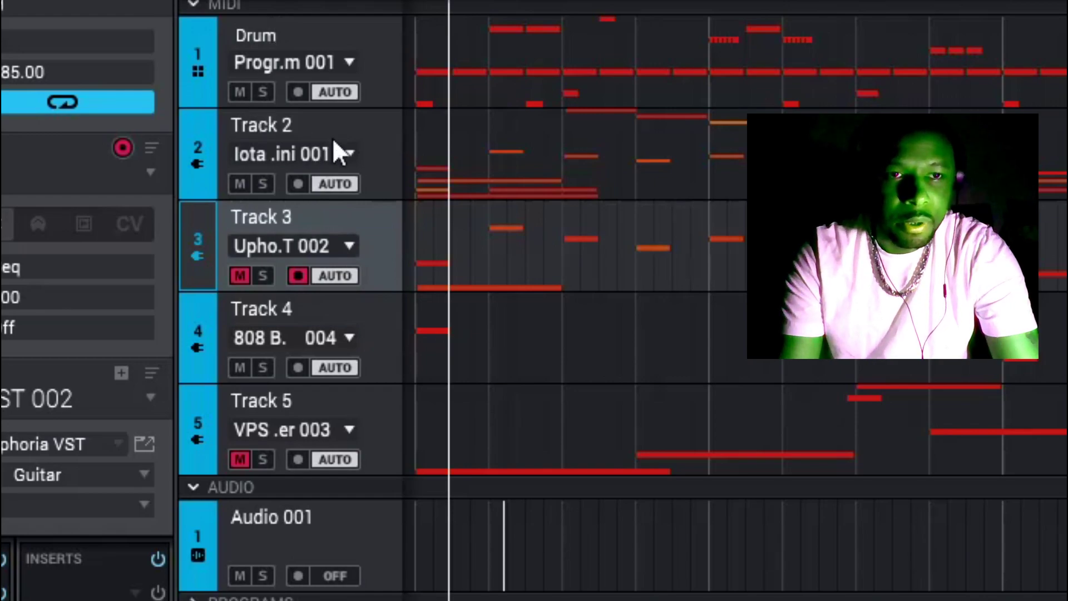
{"action": "type", "text": "s"}
{"action": "key", "text": "Return"}
Step: Rename Tracks 2–5 to 'pnoMel', 'flute', '808' and 'pad'
{"action": "double_click", "coordinate": [312, 124]}
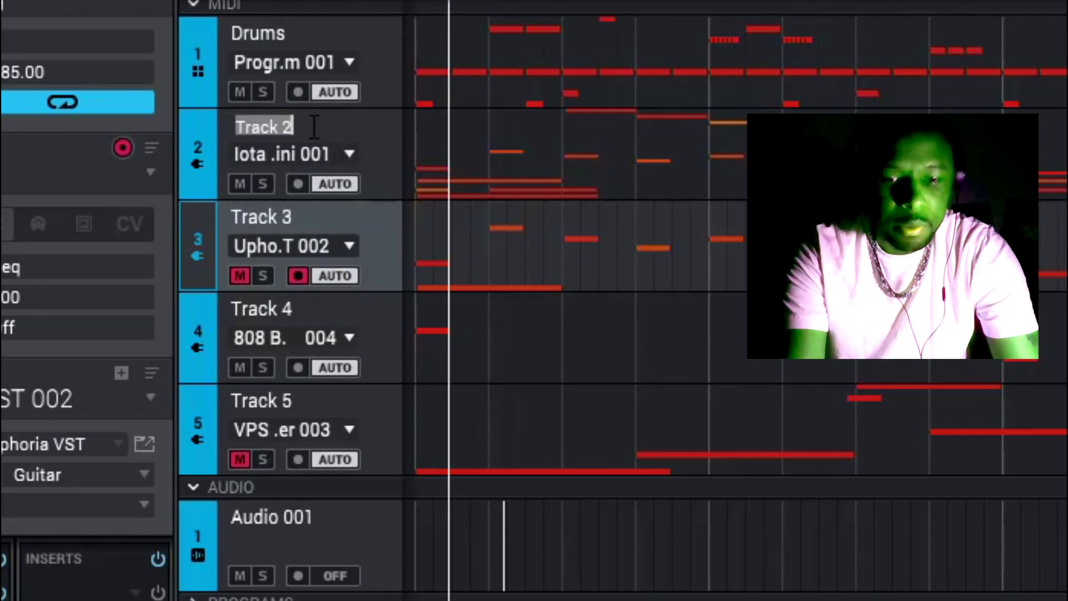
{"action": "type", "text": "pnoM"}
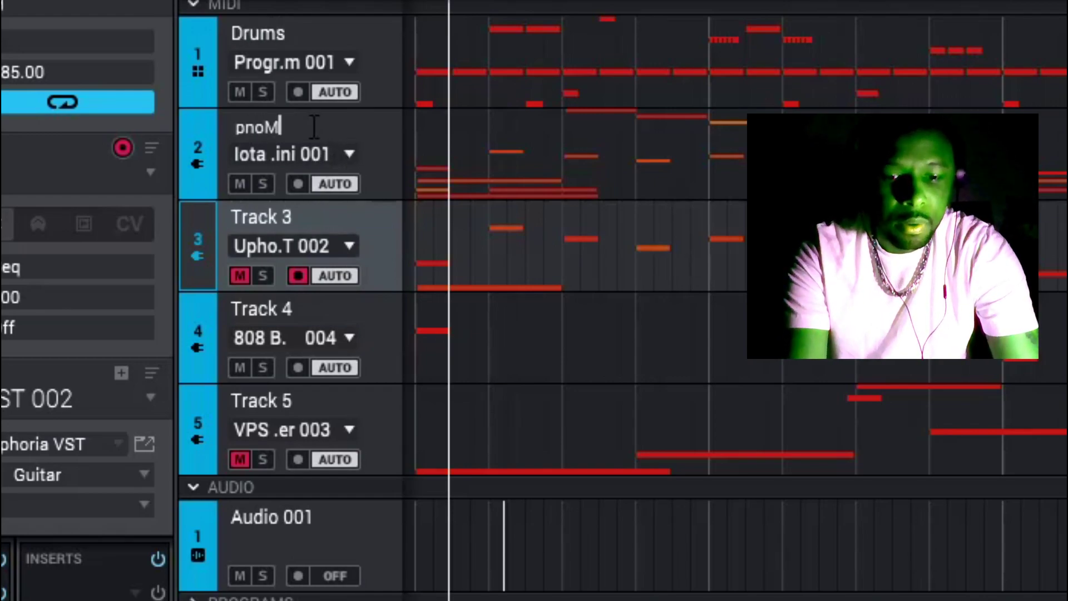
{"action": "type", "text": "el"}
{"action": "key", "text": "Return"}
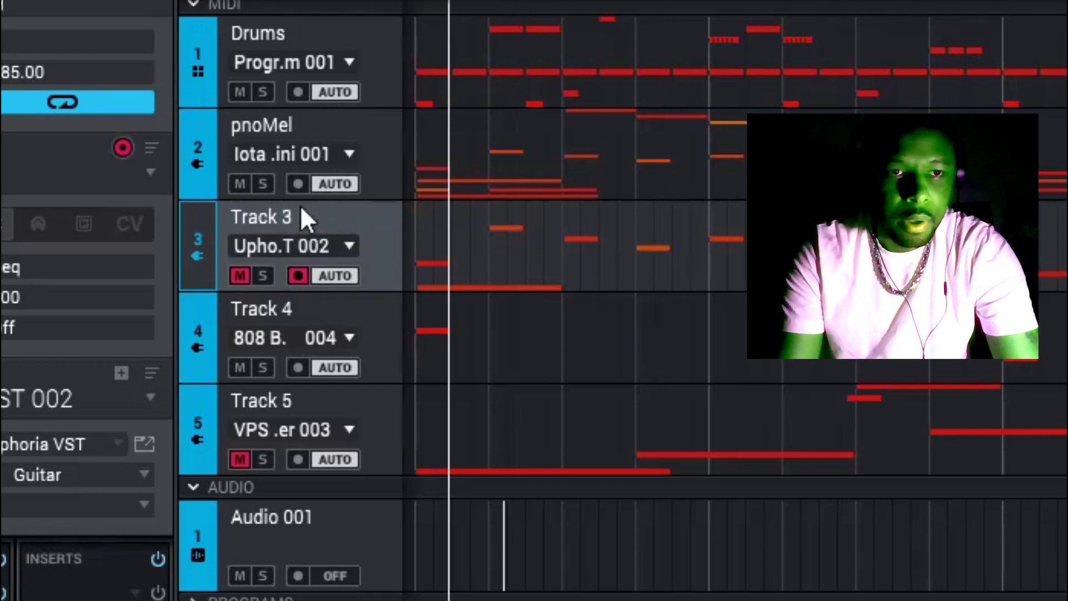
{"action": "double_click", "coordinate": [257, 212]}
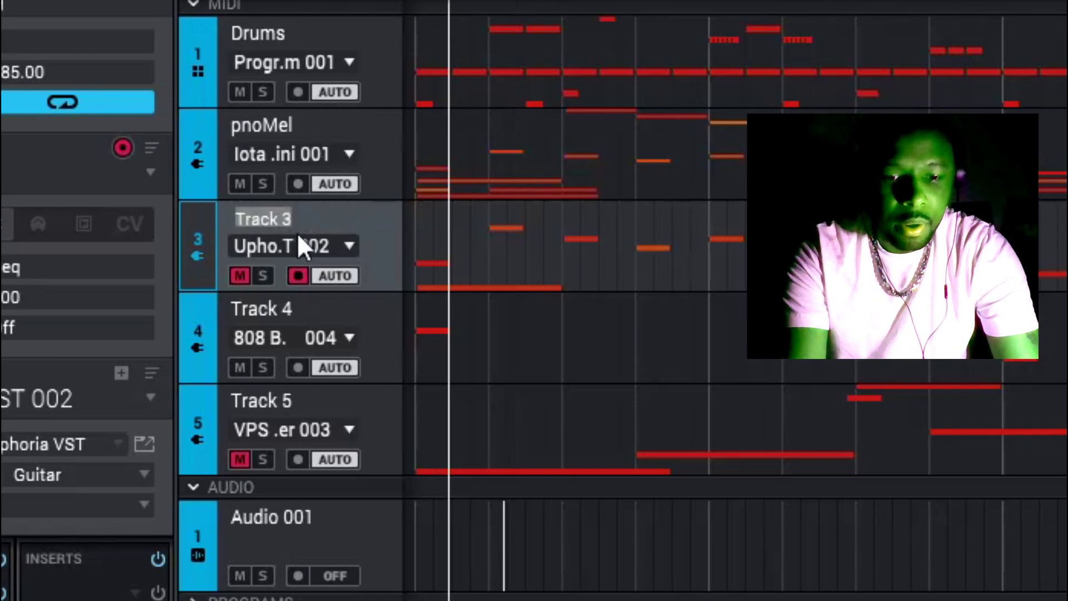
{"action": "type", "text": "flute"}
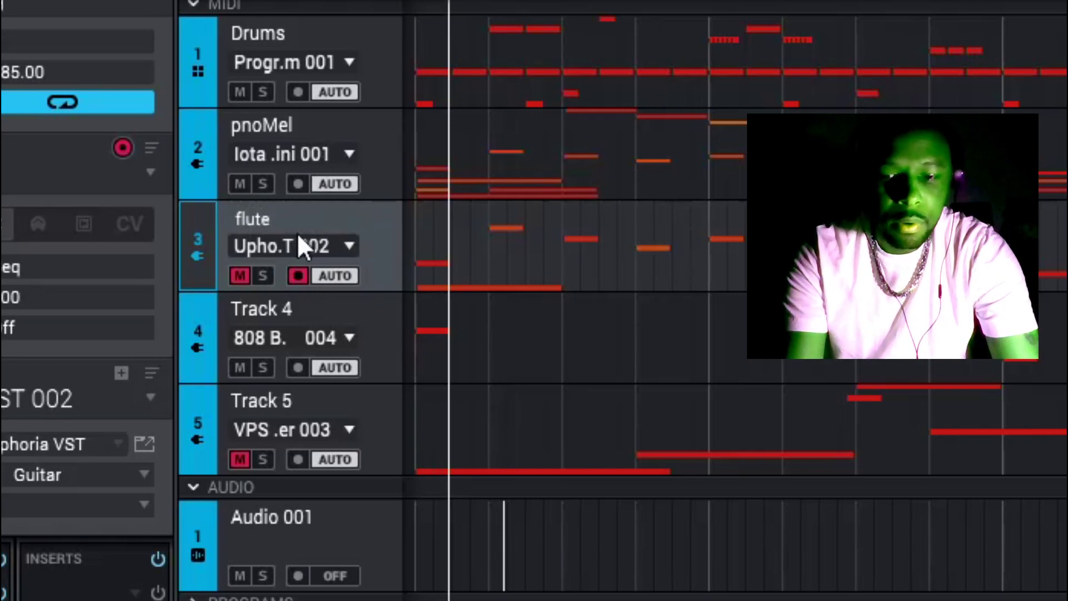
{"action": "key", "text": "Return"}
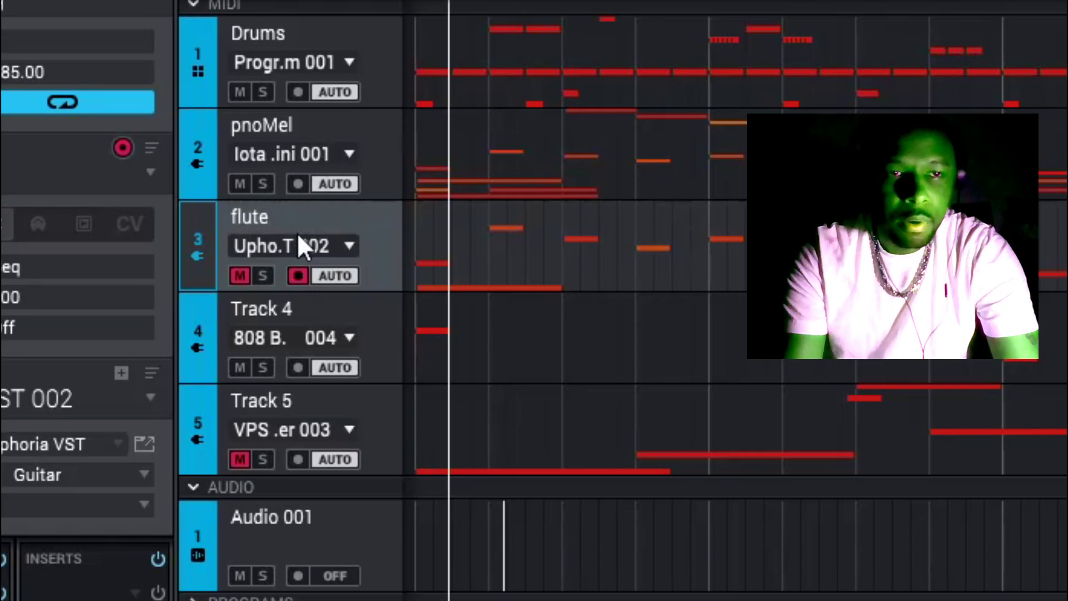
{"action": "double_click", "coordinate": [285, 305]}
{"action": "type", "text": "808"}
{"action": "key", "text": "Return"}
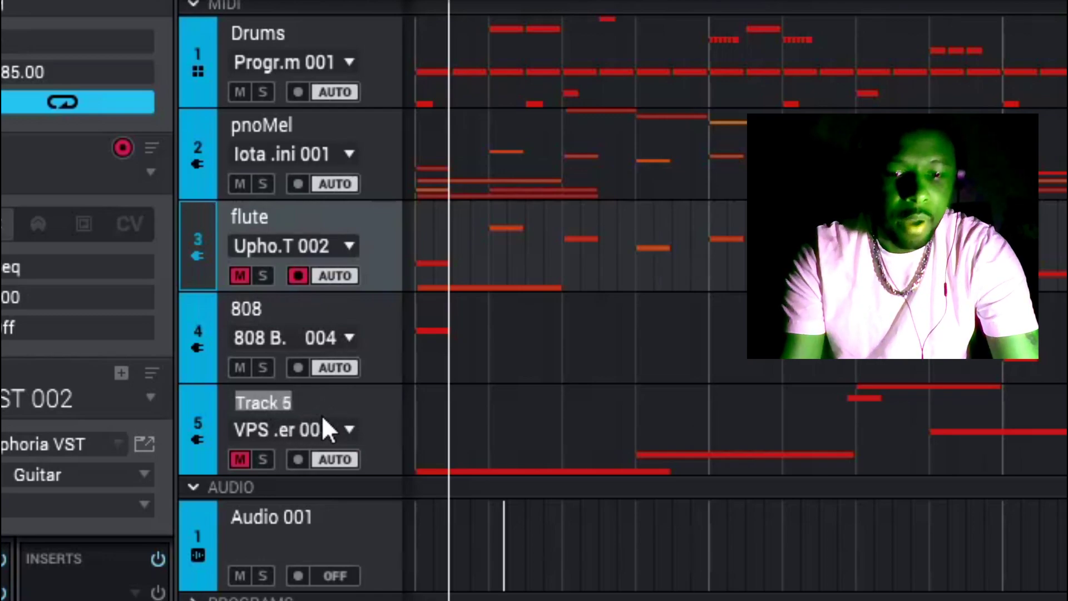
{"action": "type", "text": "pad"}
{"action": "key", "text": "Return"}
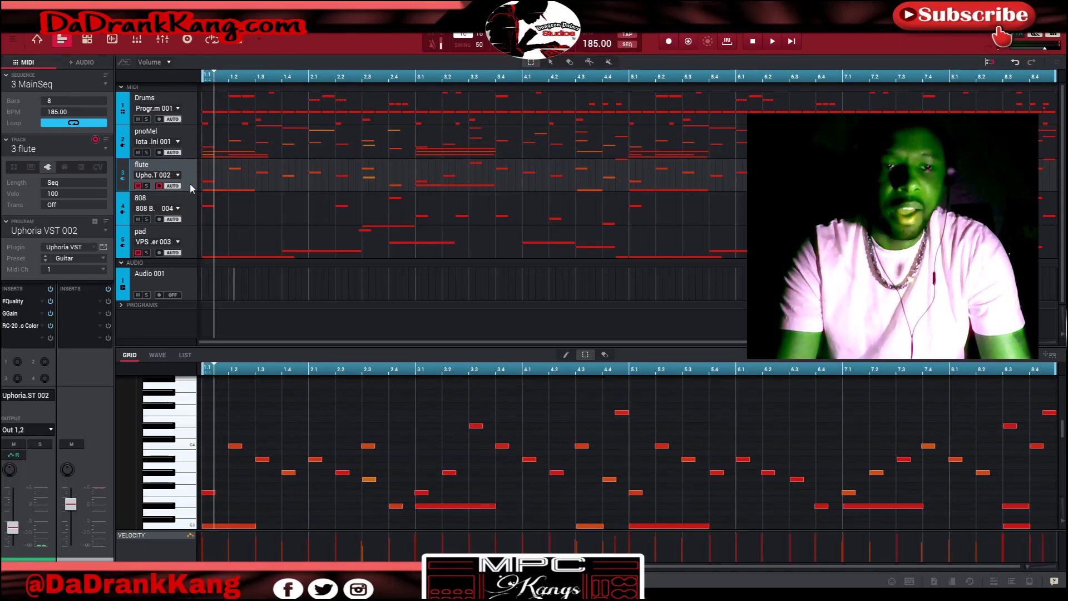
Step: Return to the Main view with Ctrl+1, showing the flute track's guitar notes
{"action": "key", "text": "ctrl+1"}
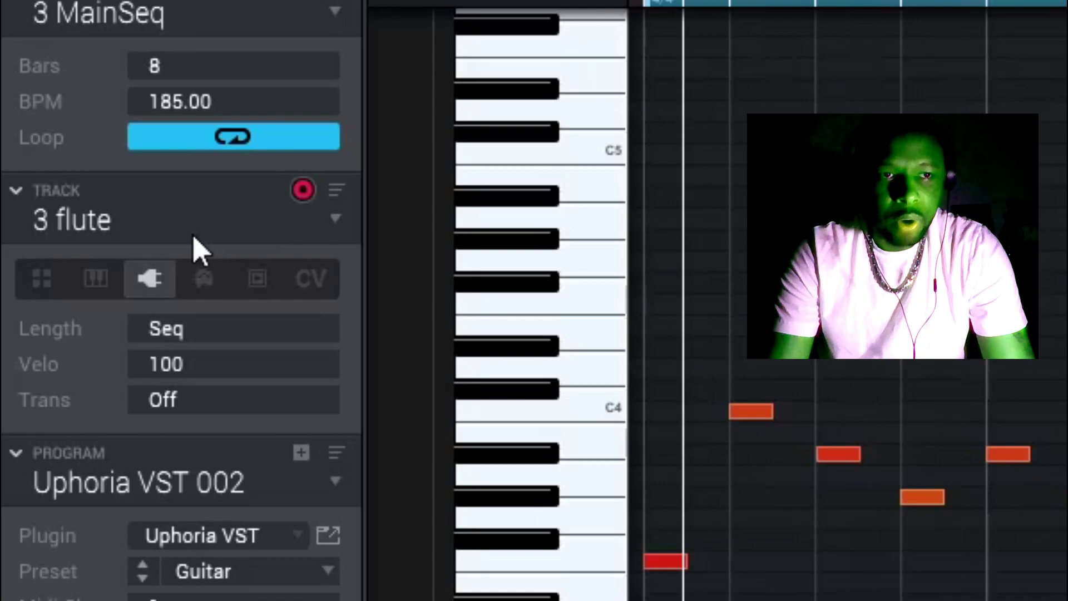
{"action": "left_click", "coordinate": [61, 150]}
{"action": "left_click", "coordinate": [47, 161]}
{"action": "left_click", "coordinate": [145, 262]}
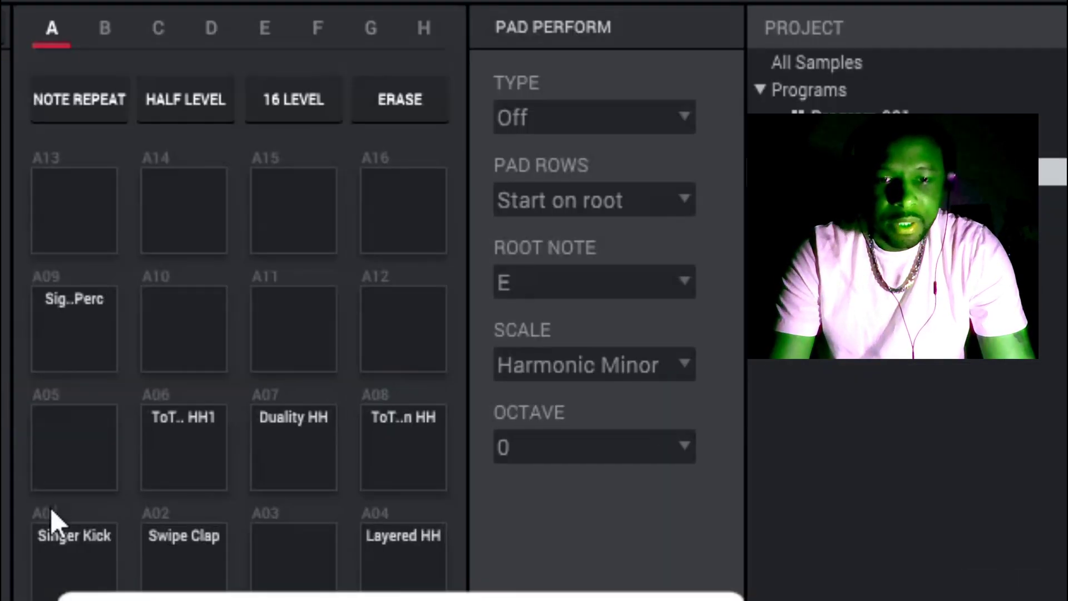
{"action": "left_click", "coordinate": [71, 572]}
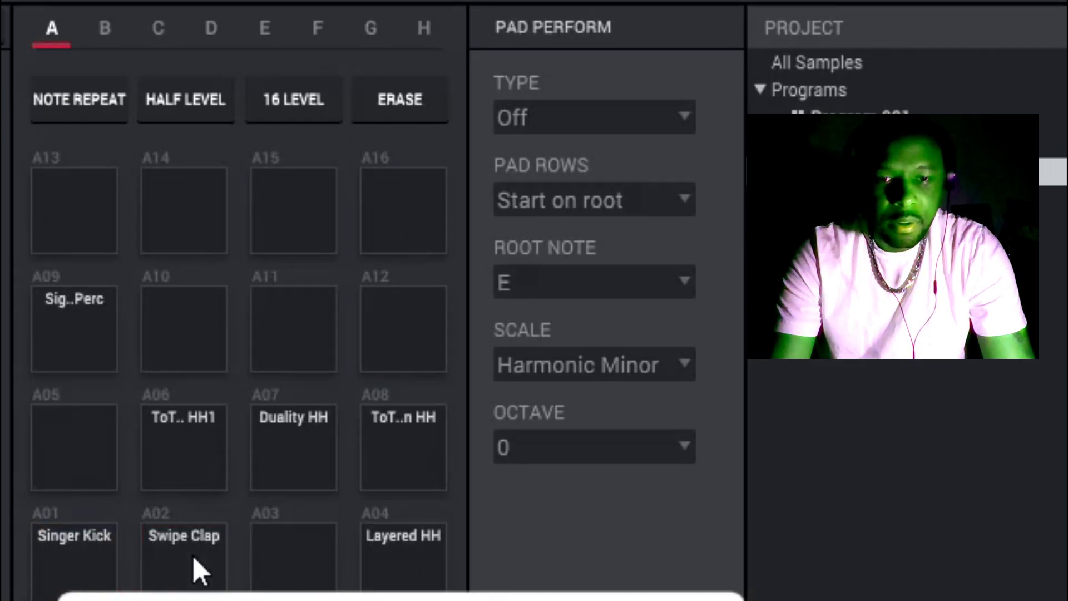
{"action": "left_click", "coordinate": [396, 579]}
{"action": "left_click", "coordinate": [309, 437]}
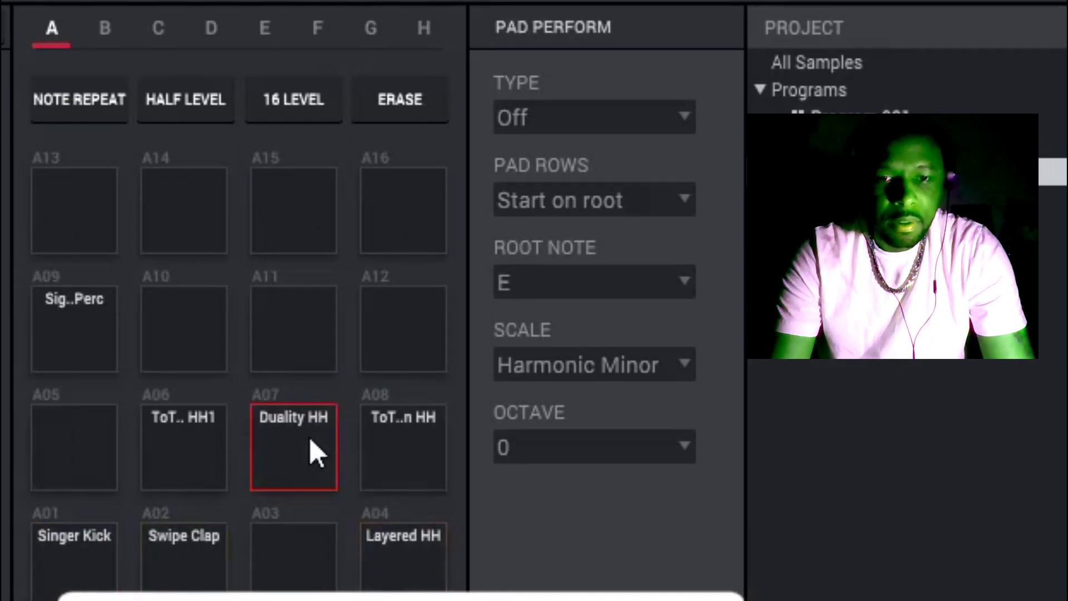
{"action": "left_click", "coordinate": [114, 367]}
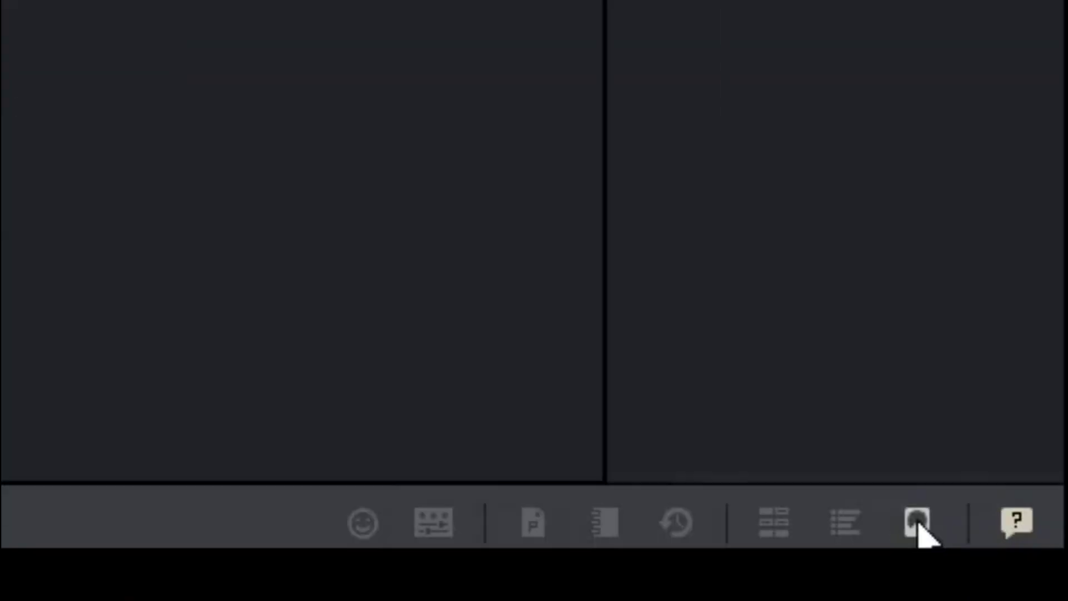
Step: Open the Striker Closed Hi Hats folder, preview Heavy, Master and Oldhead, and select Master
{"action": "left_click", "coordinate": [1031, 582]}
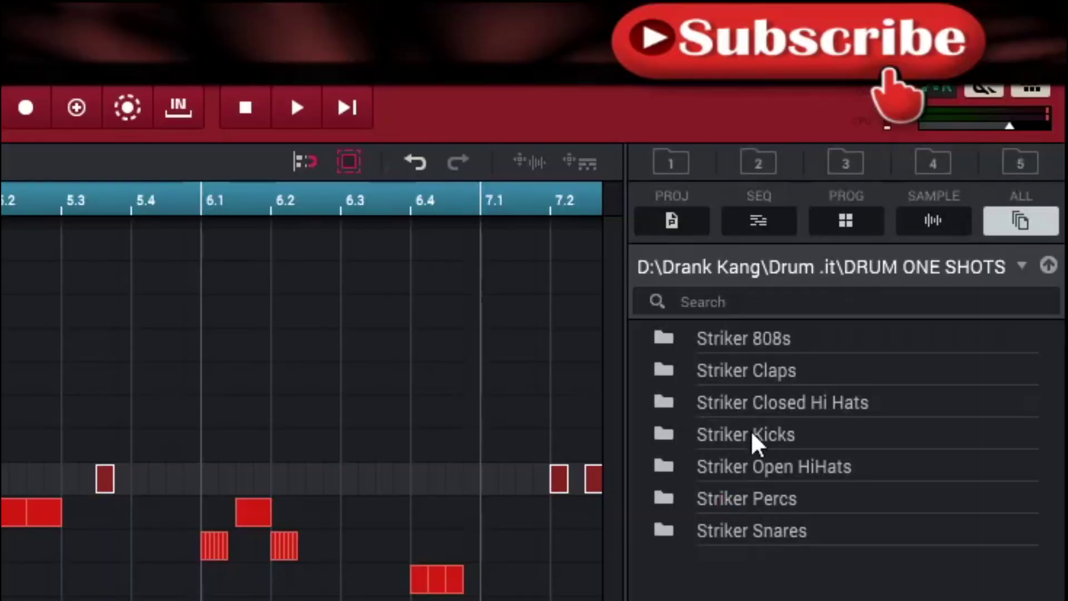
{"action": "double_click", "coordinate": [751, 412]}
{"action": "left_click", "coordinate": [793, 437]}
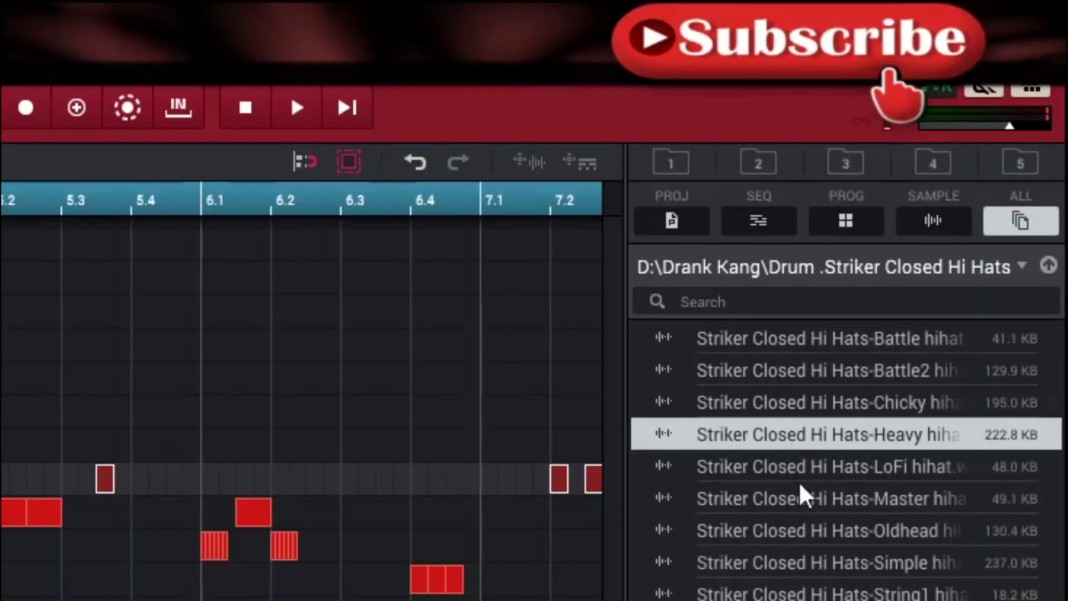
{"action": "left_click", "coordinate": [797, 499]}
{"action": "left_click", "coordinate": [796, 531]}
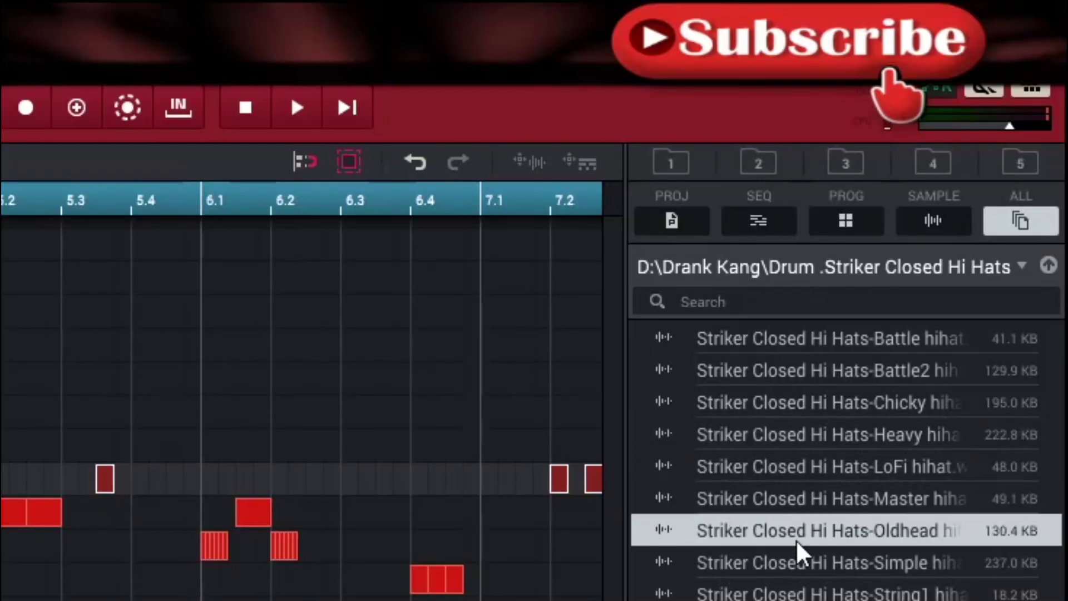
{"action": "left_click", "coordinate": [784, 499]}
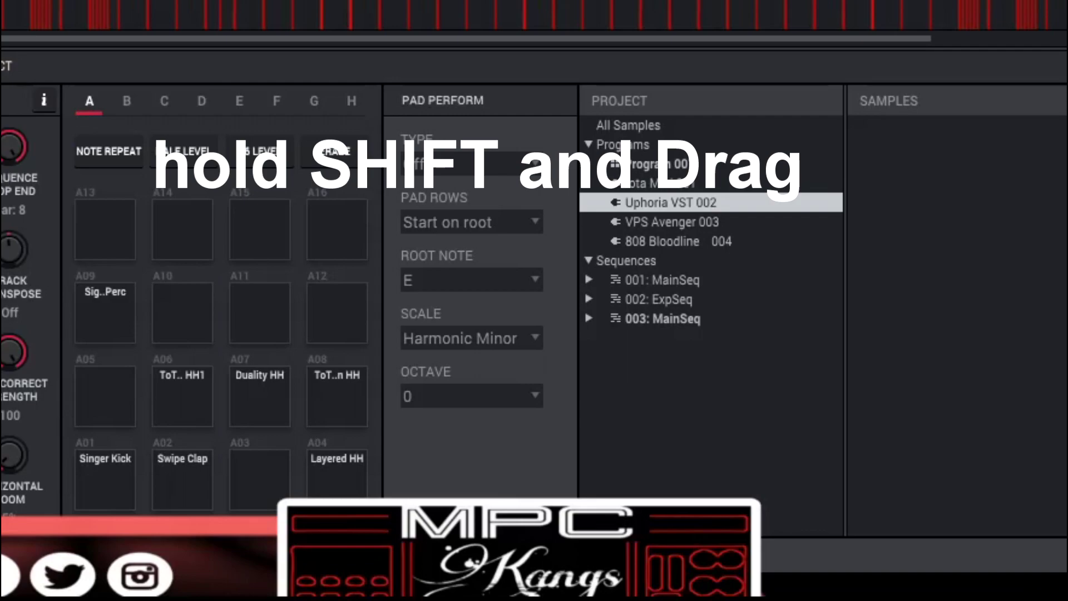
Step: Layer the Master hi-hat sample onto pad A04 'Layered HH' and audition the pad
{"action": "left_click_drag", "start_coordinate": [1057, 262], "coordinate": [343, 485]}
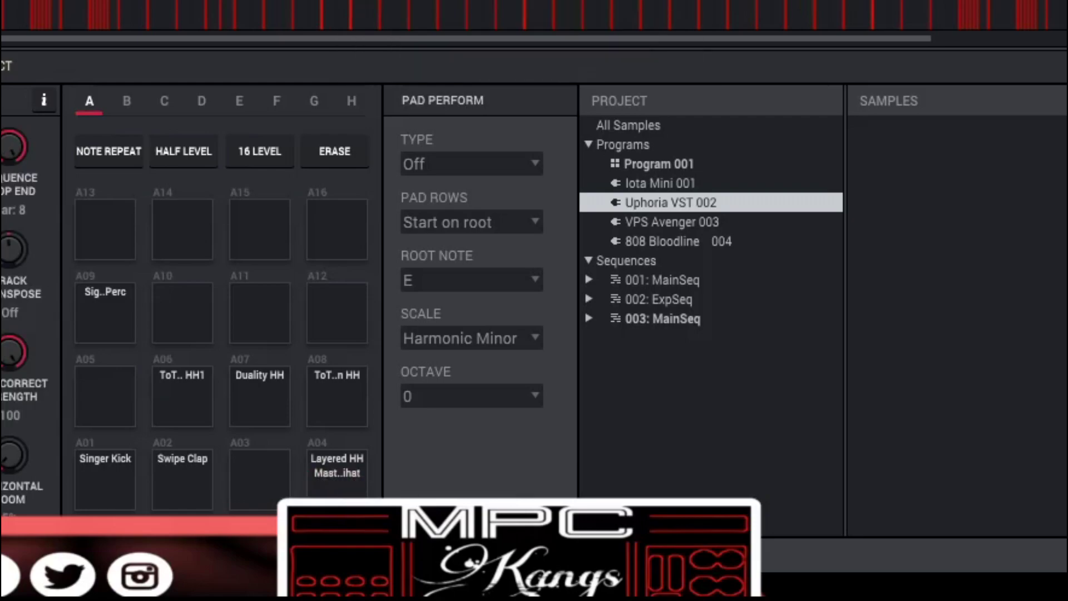
{"action": "left_click", "coordinate": [342, 491]}
{"action": "left_click", "coordinate": [341, 492]}
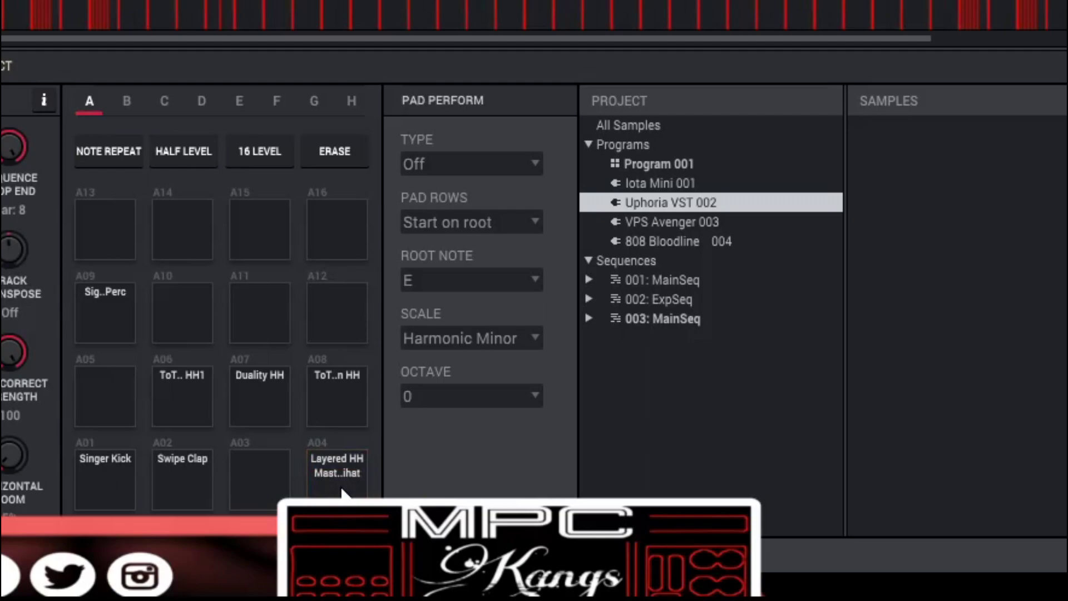
{"action": "left_click", "coordinate": [341, 491]}
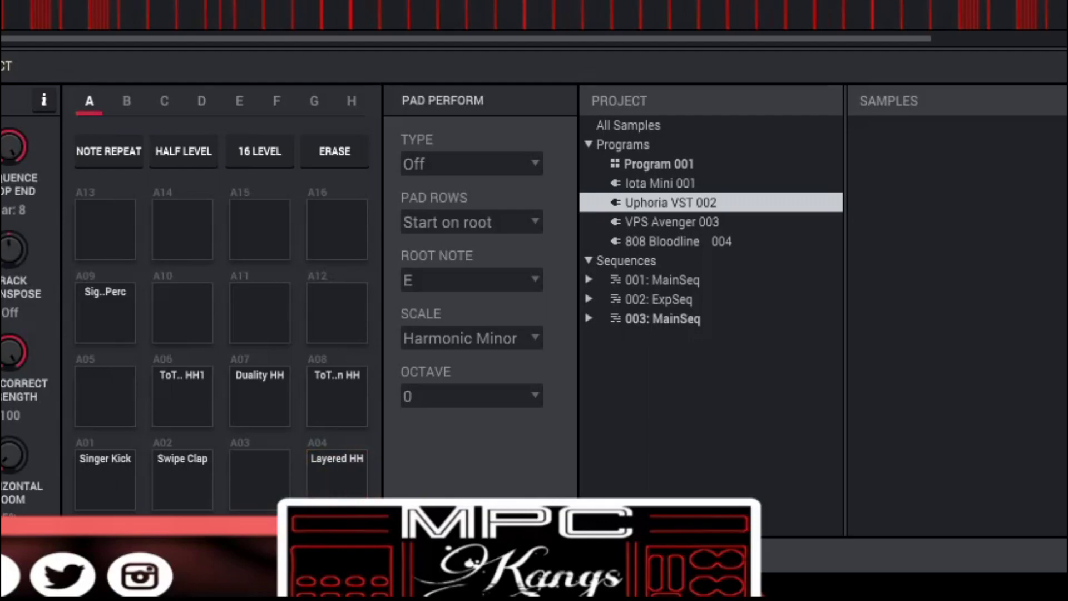
{"action": "left_click", "coordinate": [340, 488]}
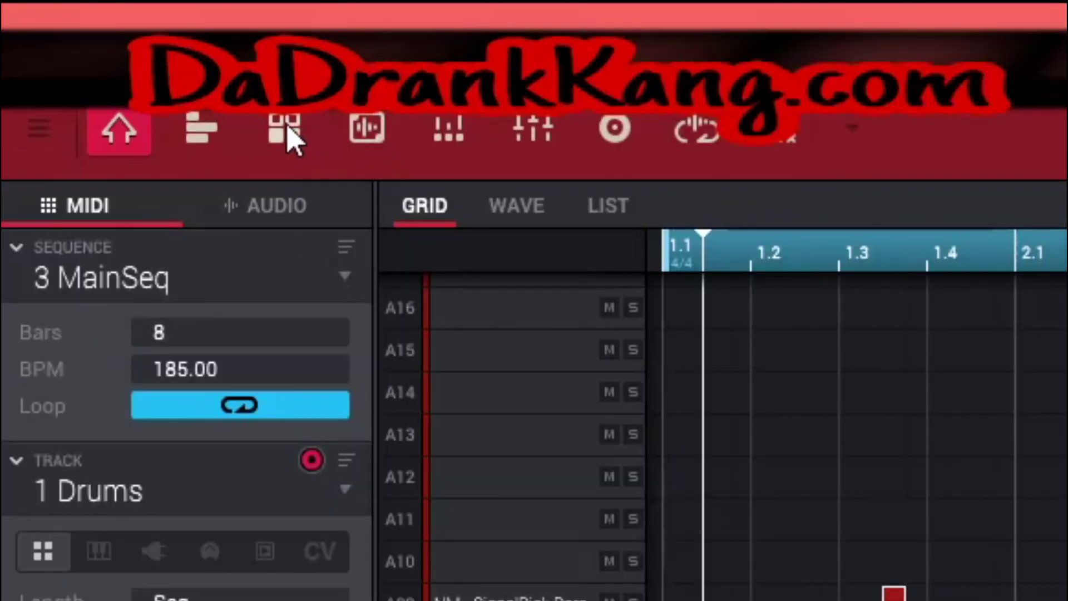
Step: In Program Edit, set pad A04 layer 1 SEMI to 1 and layer 2's sample to None, then return to Main
{"action": "left_click", "coordinate": [285, 131]}
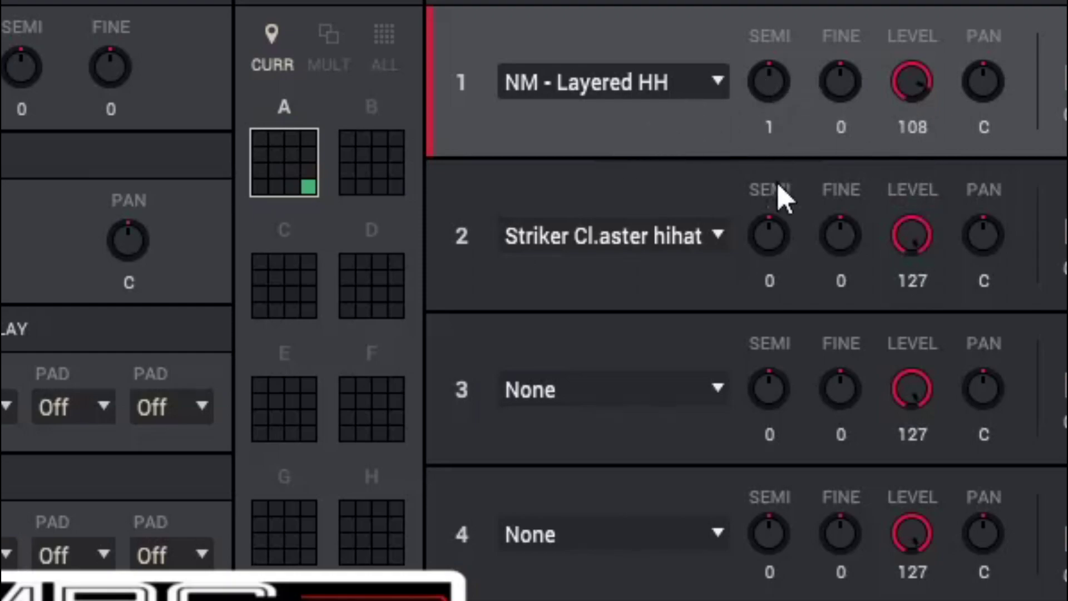
{"action": "scroll", "coordinate": [769, 124], "scroll_direction": "up", "scroll_amount": 1}
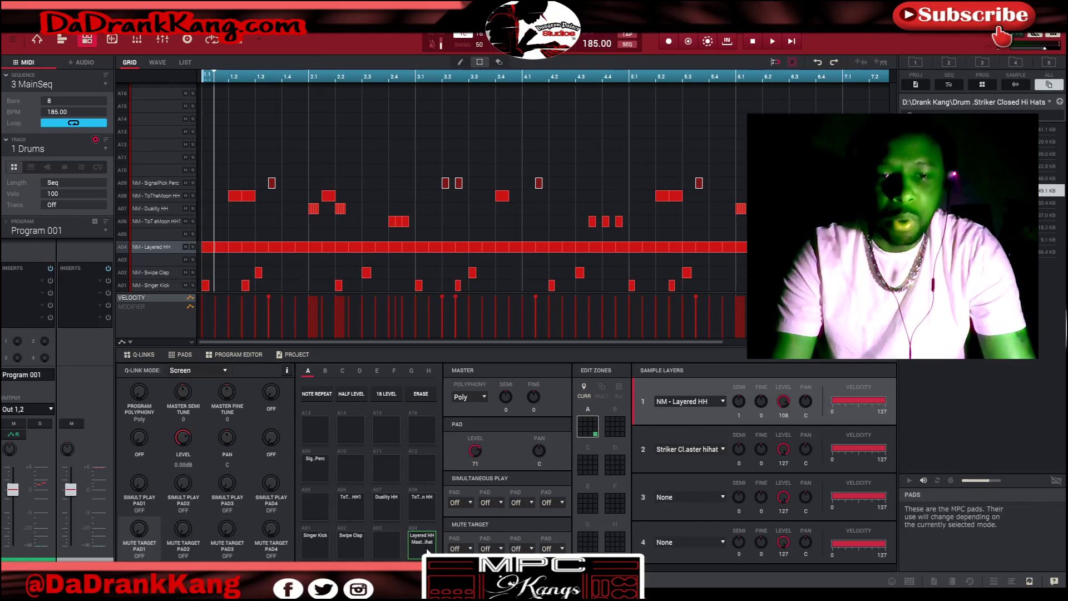
{"action": "left_click", "coordinate": [723, 449]}
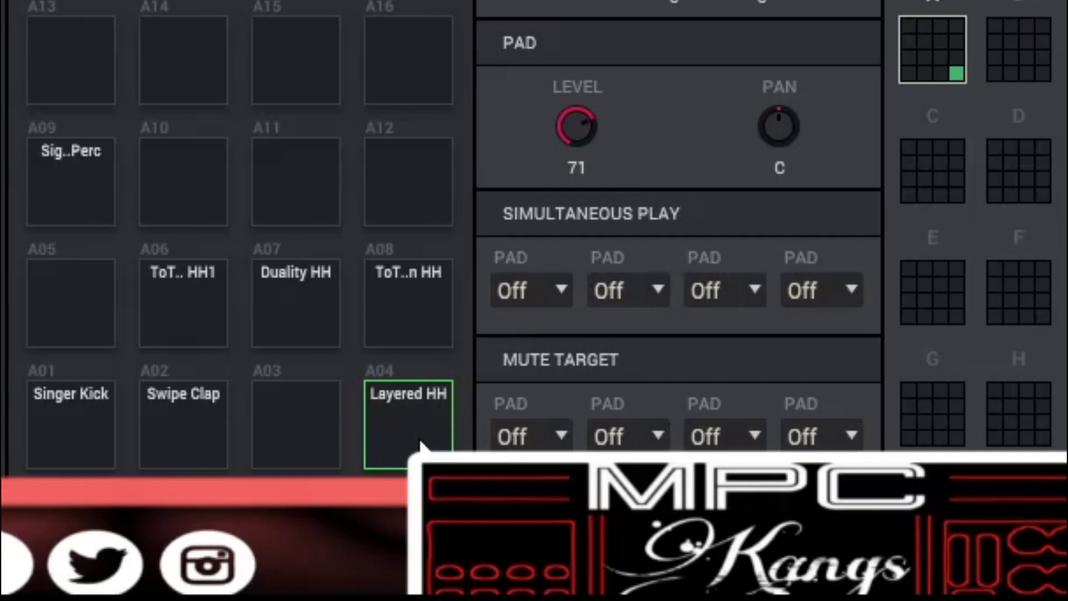
{"action": "left_click", "coordinate": [416, 437]}
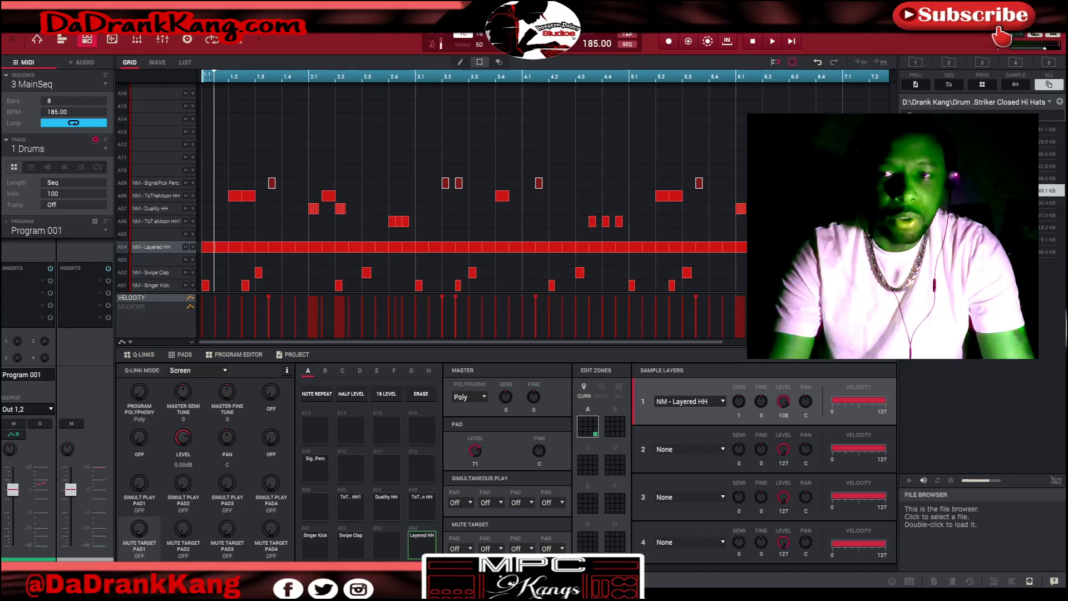
{"action": "left_click_drag", "start_coordinate": [945, 190], "coordinate": [430, 554]}
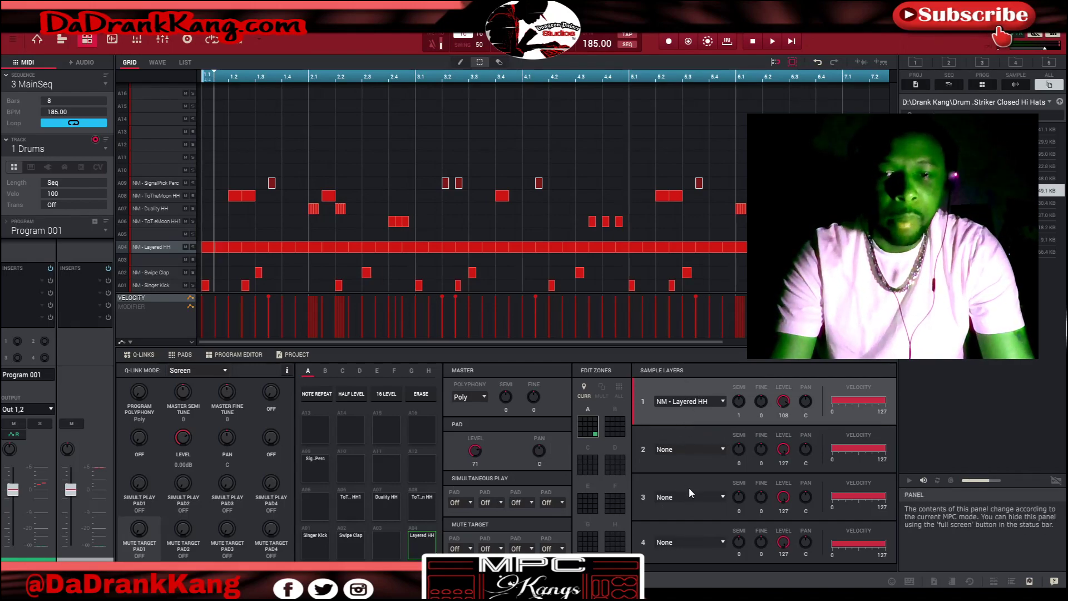
{"action": "key", "text": "ctrl+m"}
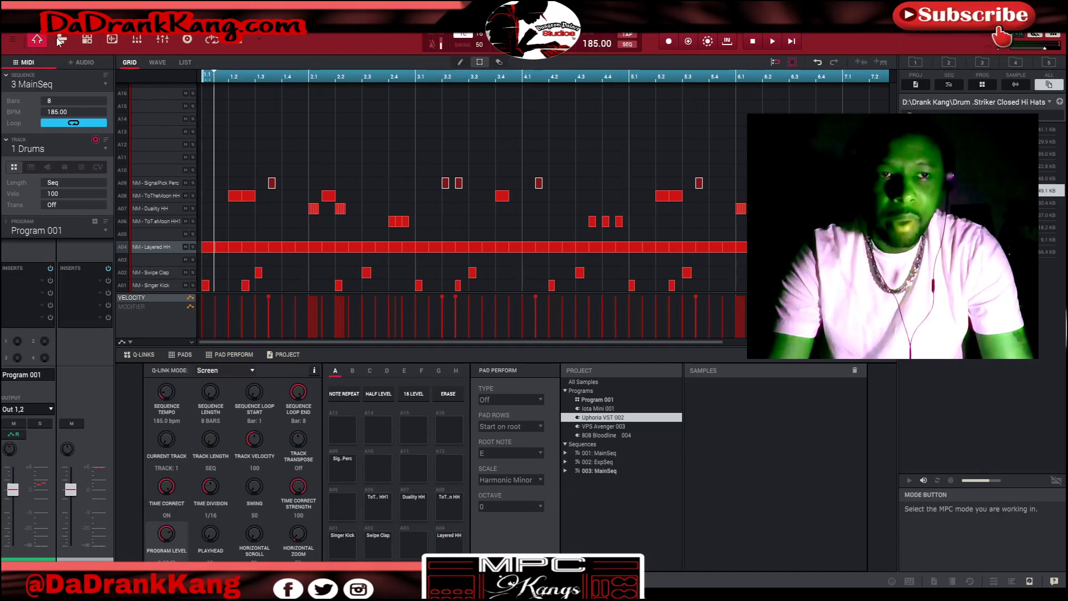
Step: Go back to Program Edit, then open Preferences from the main menu's Edit submenu
{"action": "key", "text": "ctrl+e"}
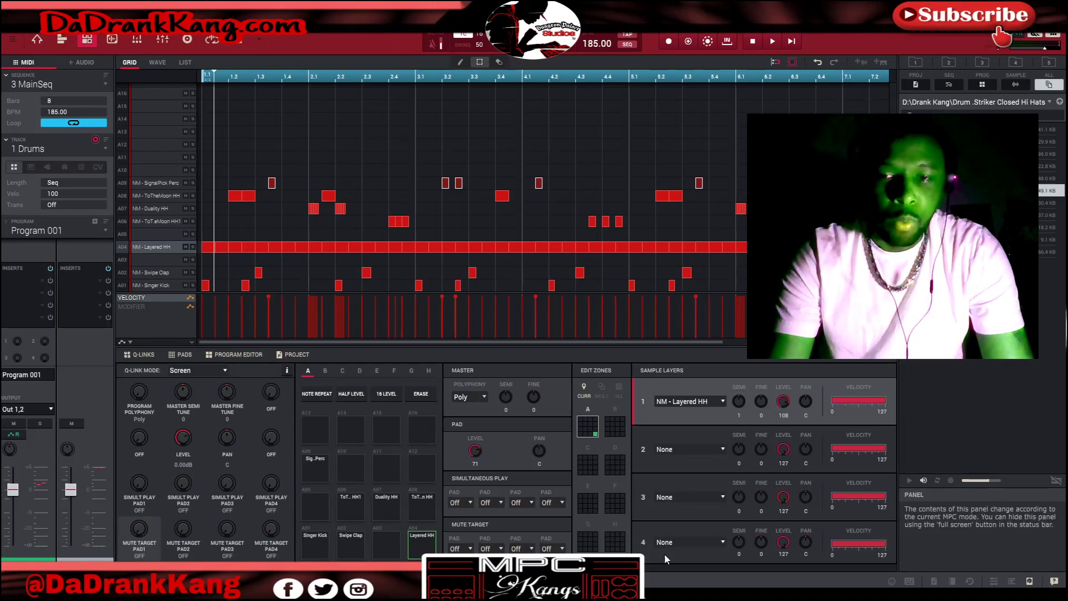
{"action": "scroll", "coordinate": [737, 410], "scroll_direction": "up", "scroll_amount": 1}
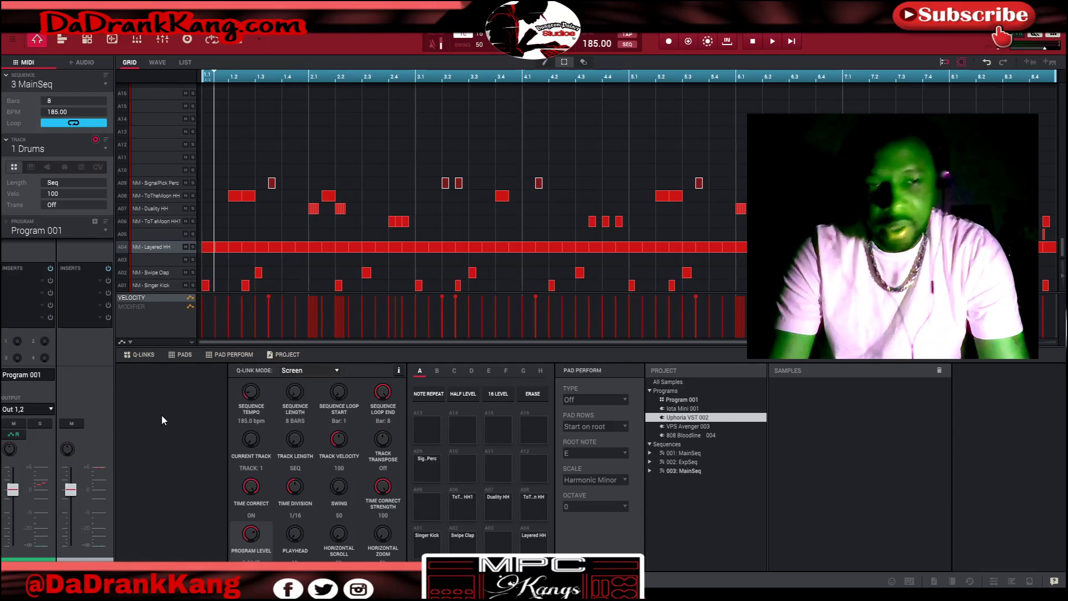
{"action": "left_click", "coordinate": [13, 42]}
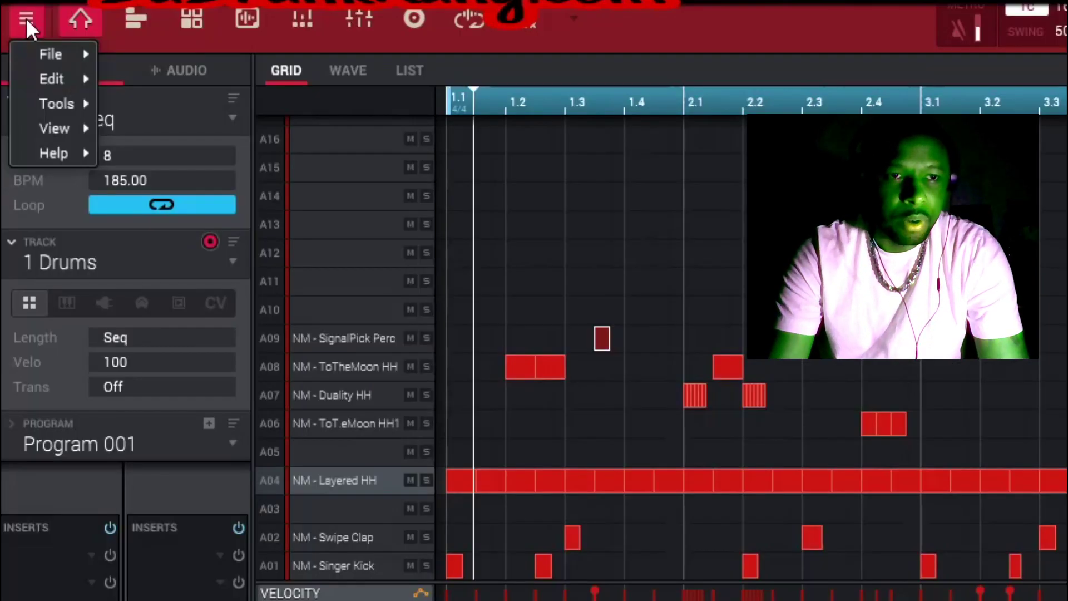
{"action": "mouse_move", "coordinate": [35, 65]}
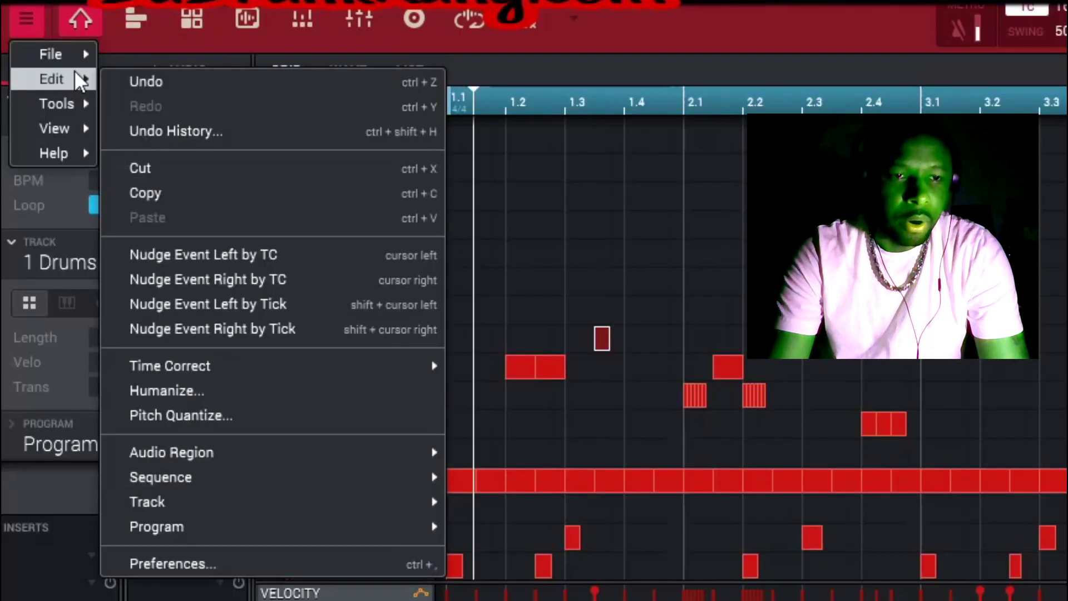
{"action": "left_click", "coordinate": [238, 564]}
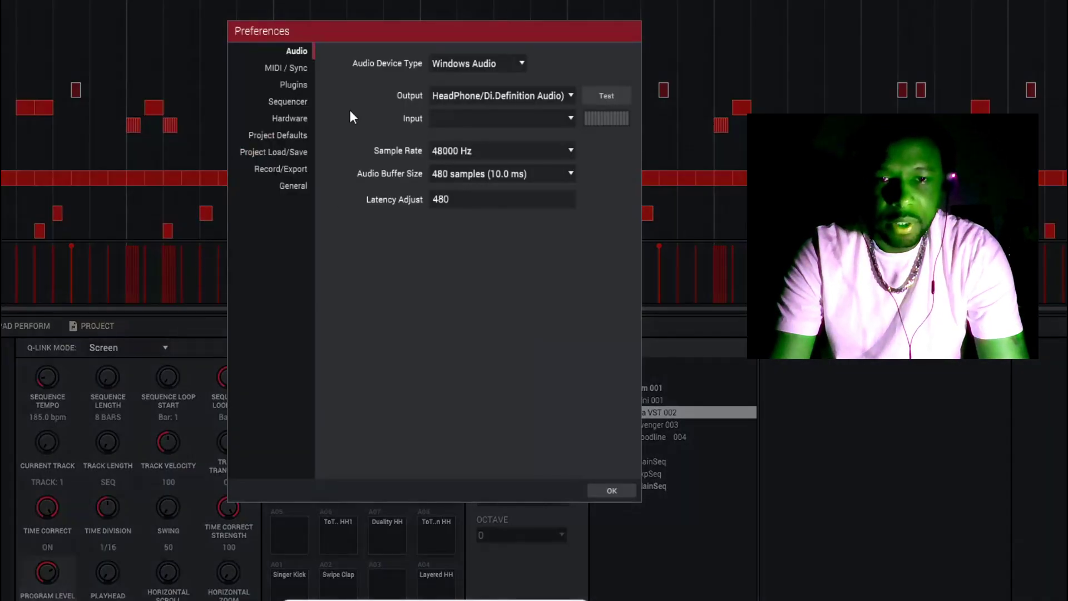
Step: Check the Project Load/Save auto-save timeout, keep Five minutes, and close Preferences
{"action": "left_click", "coordinate": [285, 154]}
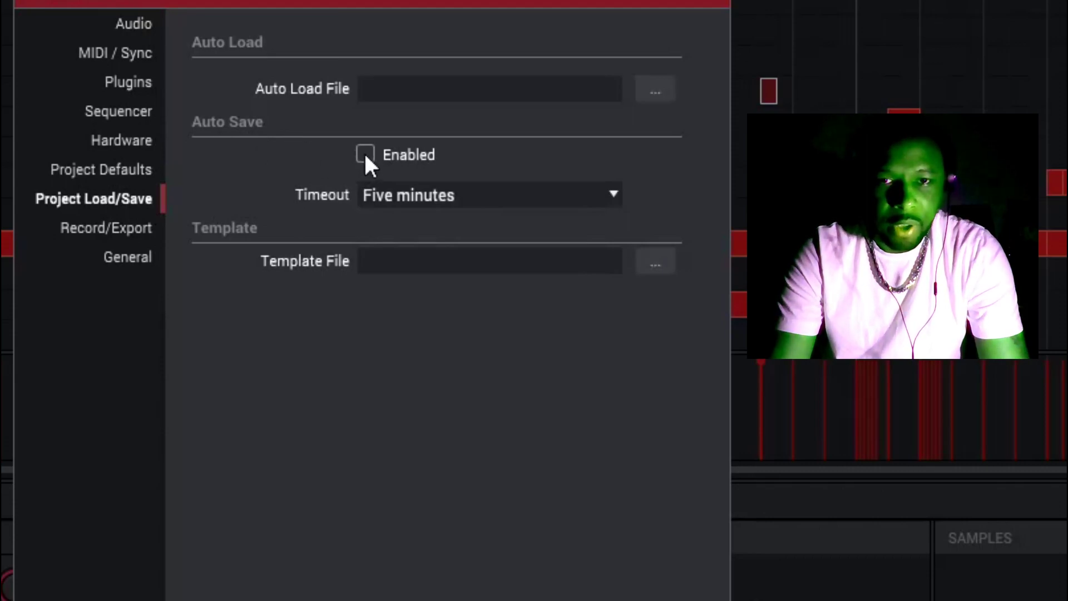
{"action": "left_click", "coordinate": [400, 200]}
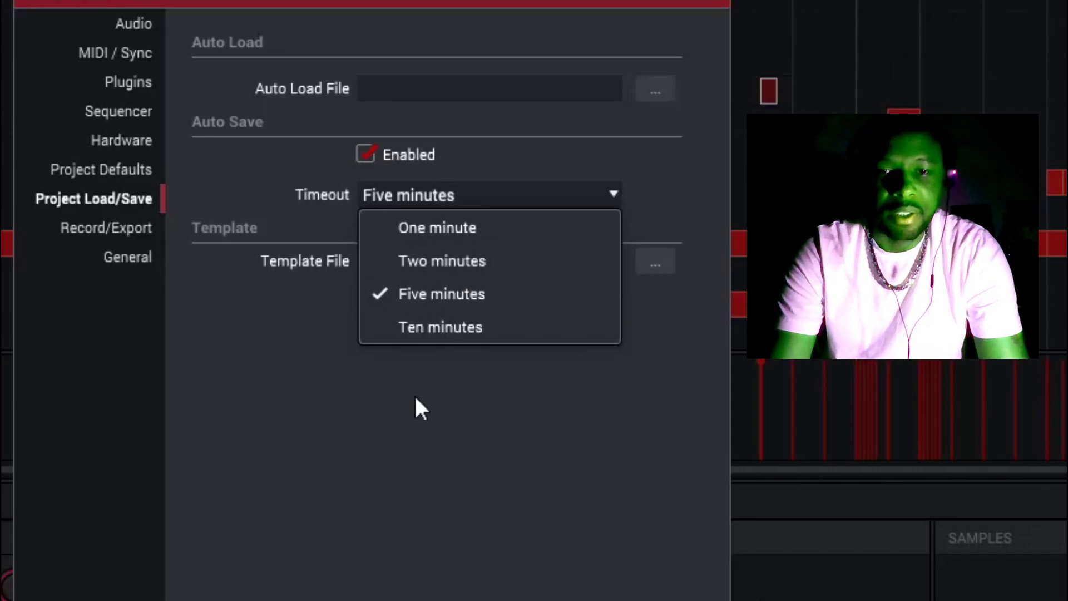
{"action": "left_click", "coordinate": [464, 409]}
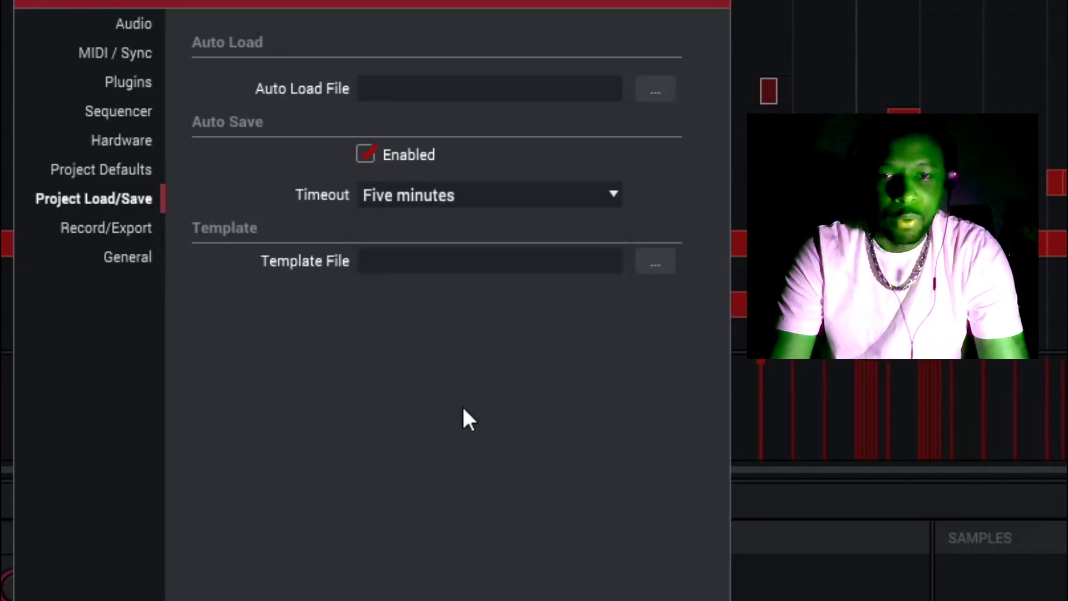
{"action": "left_click", "coordinate": [418, 196]}
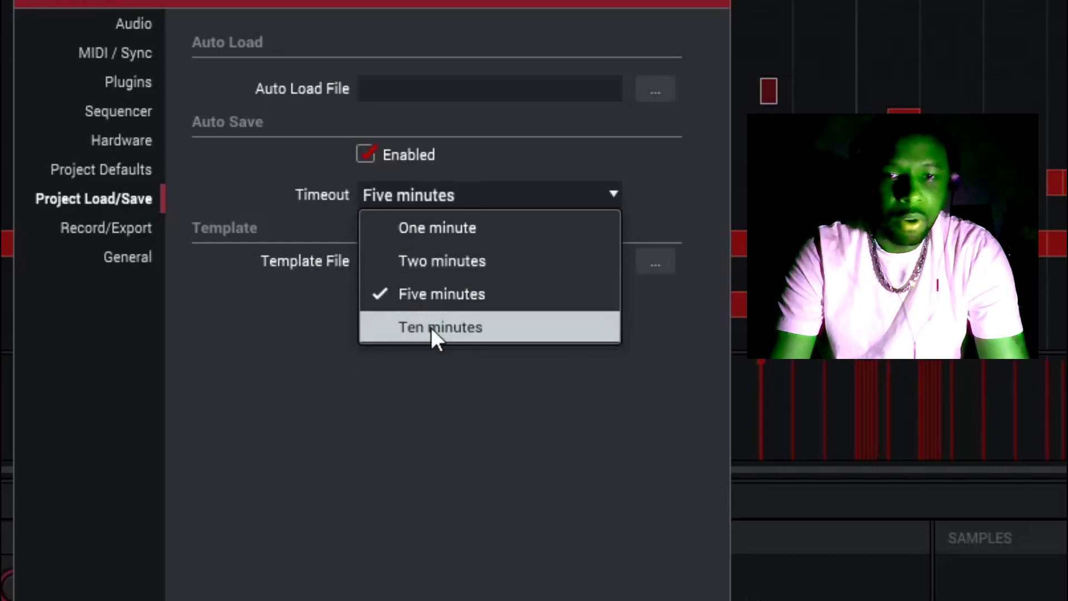
{"action": "left_click", "coordinate": [377, 400]}
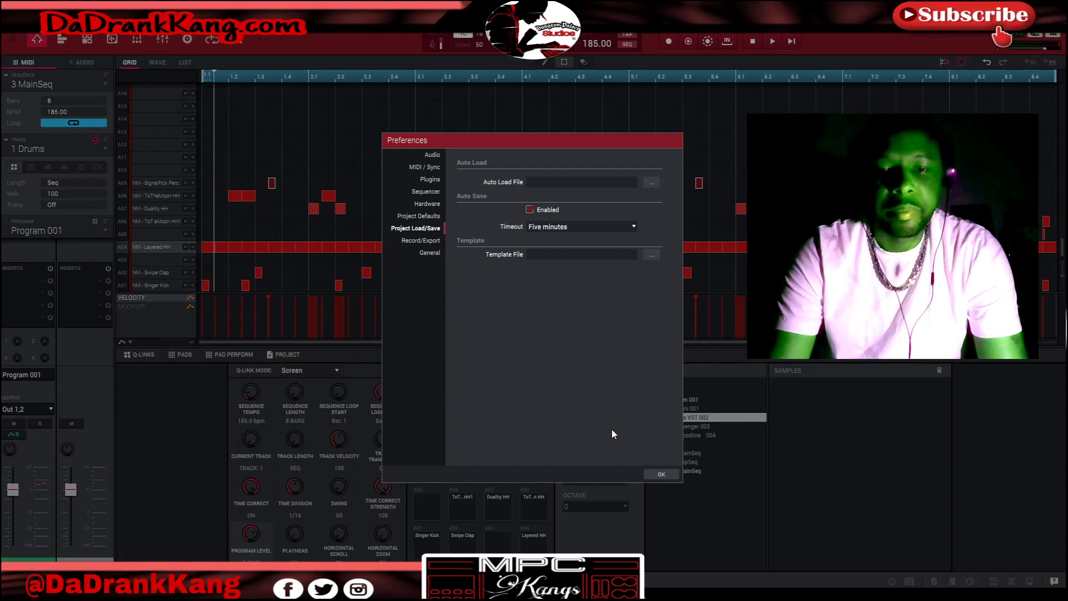
{"action": "key", "text": "Return"}
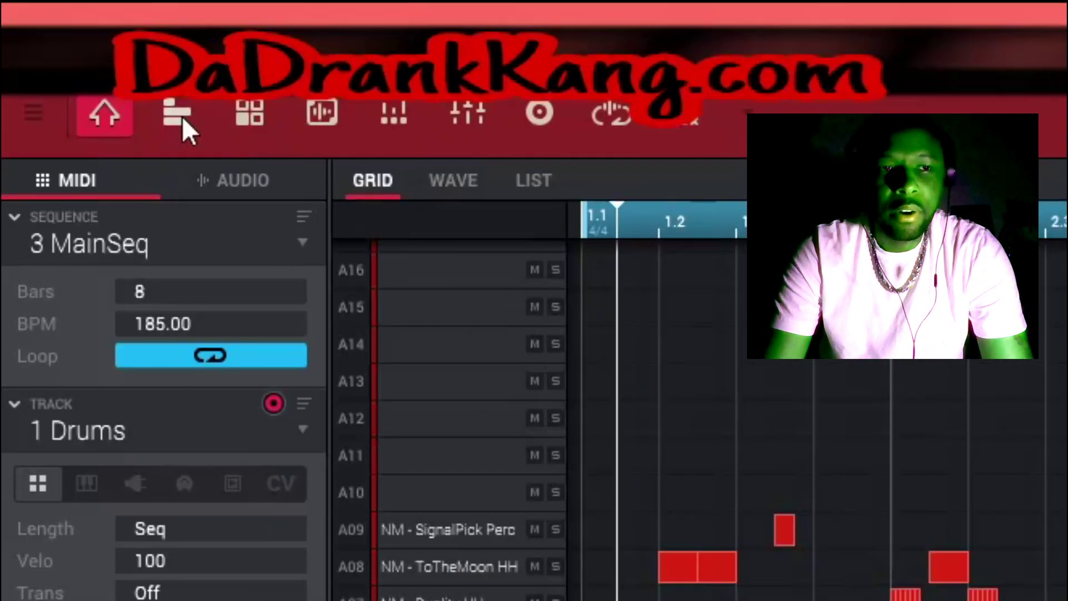
Step: In Track View, step through pnoMel, flute, 808 and pad, with a taller piano roll showing pad's notes
{"action": "left_click", "coordinate": [61, 39]}
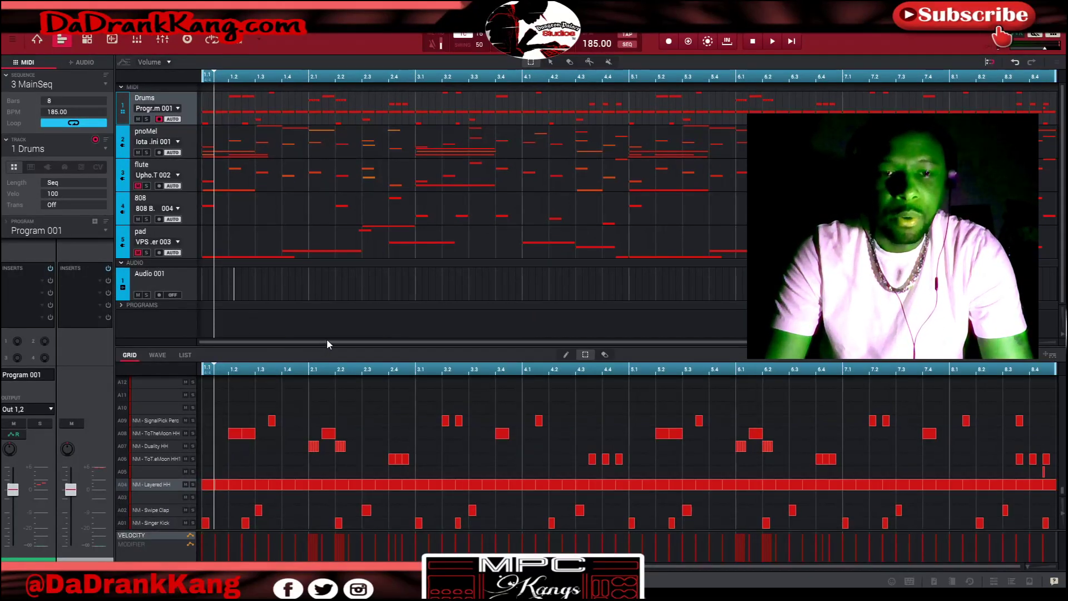
{"action": "left_click", "coordinate": [193, 139]}
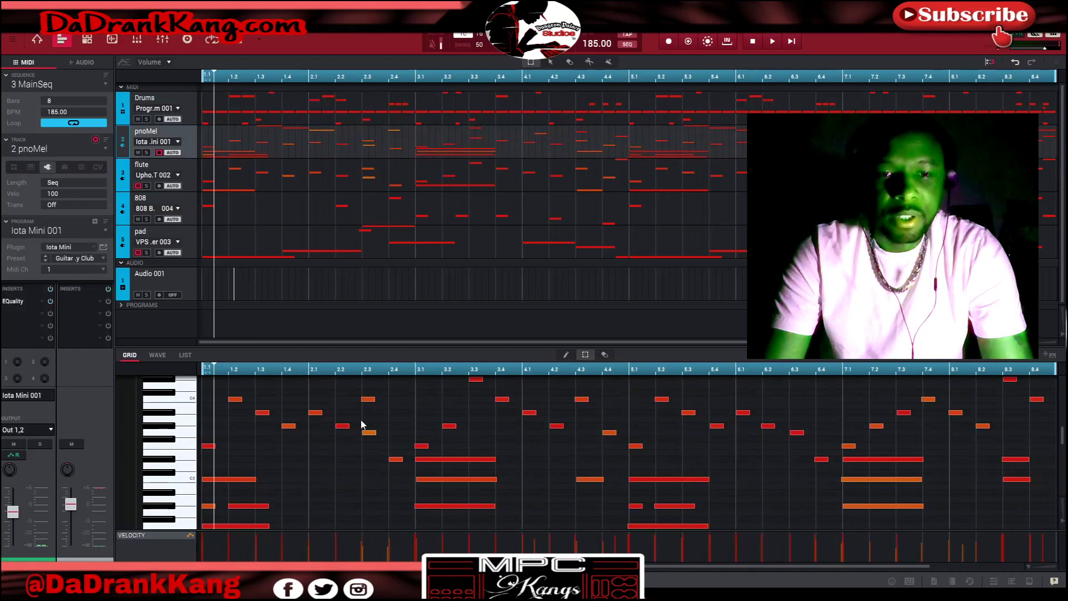
{"action": "left_click_drag", "start_coordinate": [387, 346], "coordinate": [393, 278]}
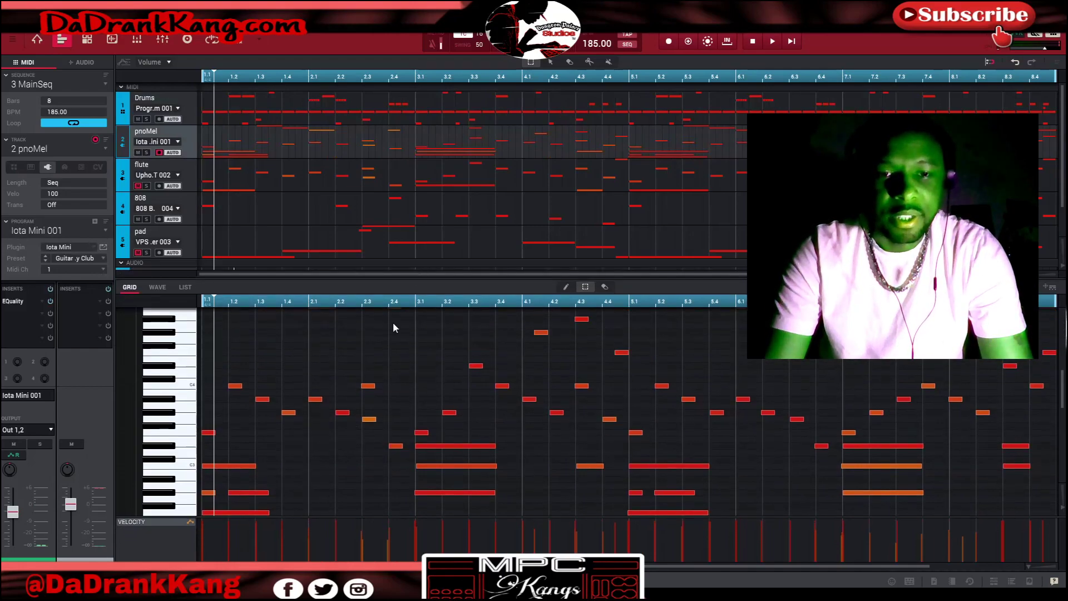
{"action": "left_click", "coordinate": [191, 173]}
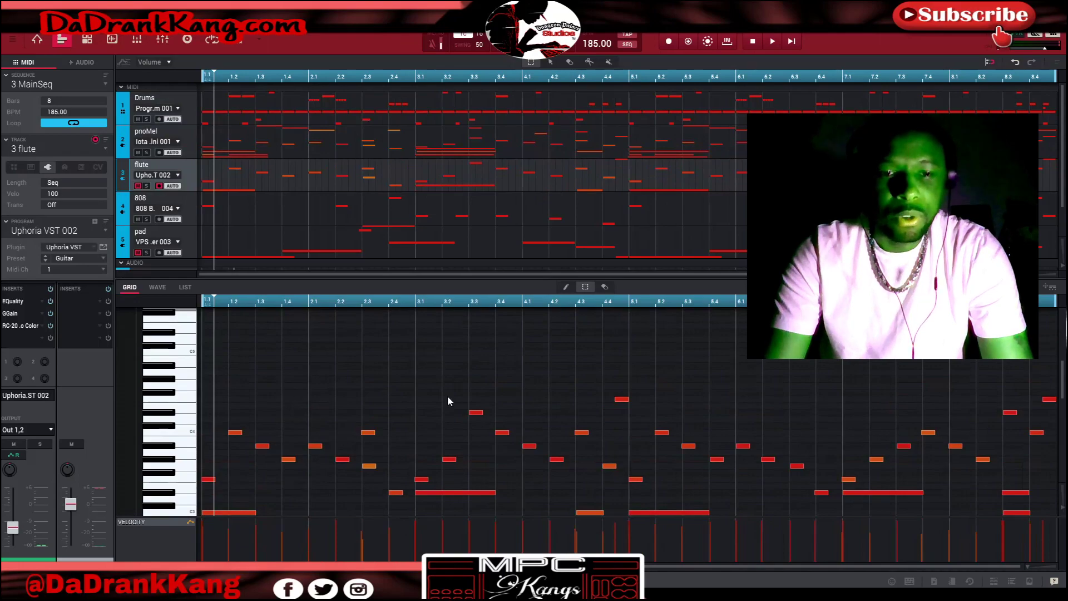
{"action": "left_click", "coordinate": [195, 204]}
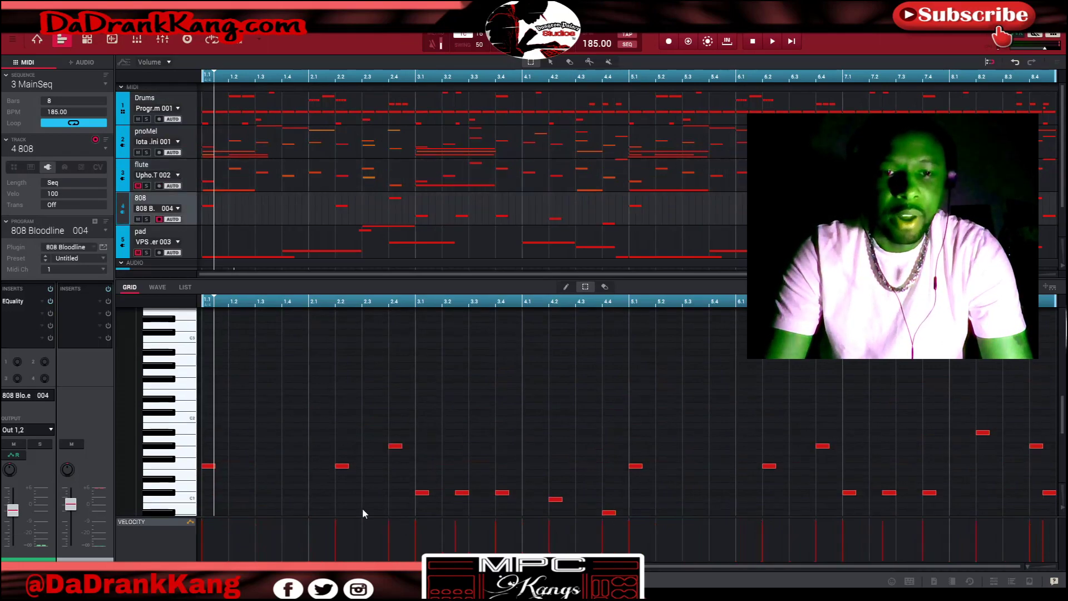
{"action": "left_click", "coordinate": [197, 236]}
{"action": "scroll", "coordinate": [296, 386], "scroll_direction": "down", "scroll_amount": 2}
{"action": "scroll", "coordinate": [297, 388], "scroll_direction": "down", "scroll_amount": 1}
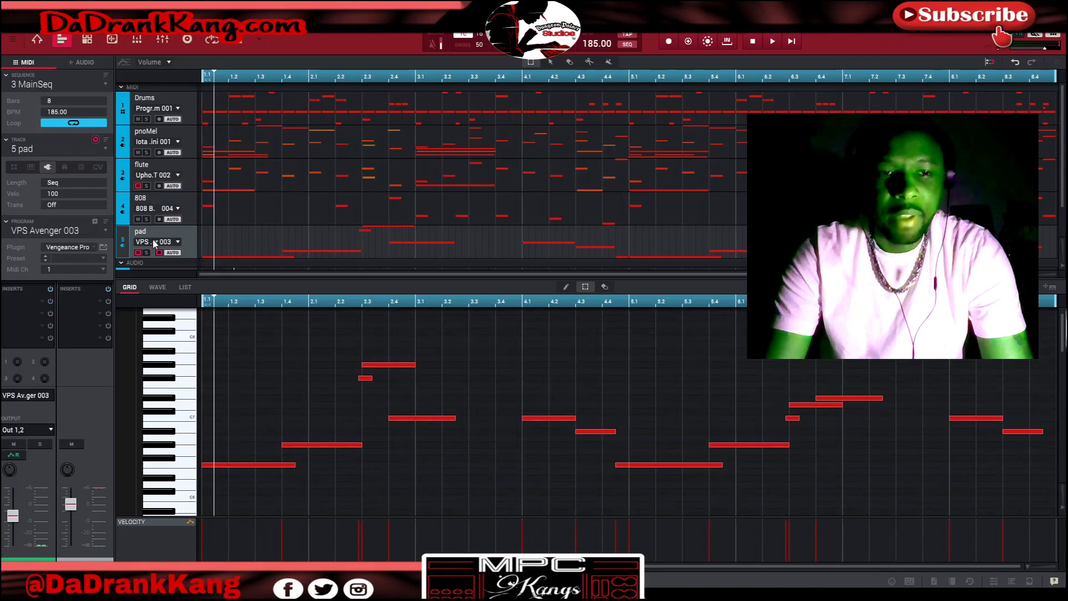
{"action": "scroll", "coordinate": [185, 241], "scroll_direction": "down", "scroll_amount": 3}
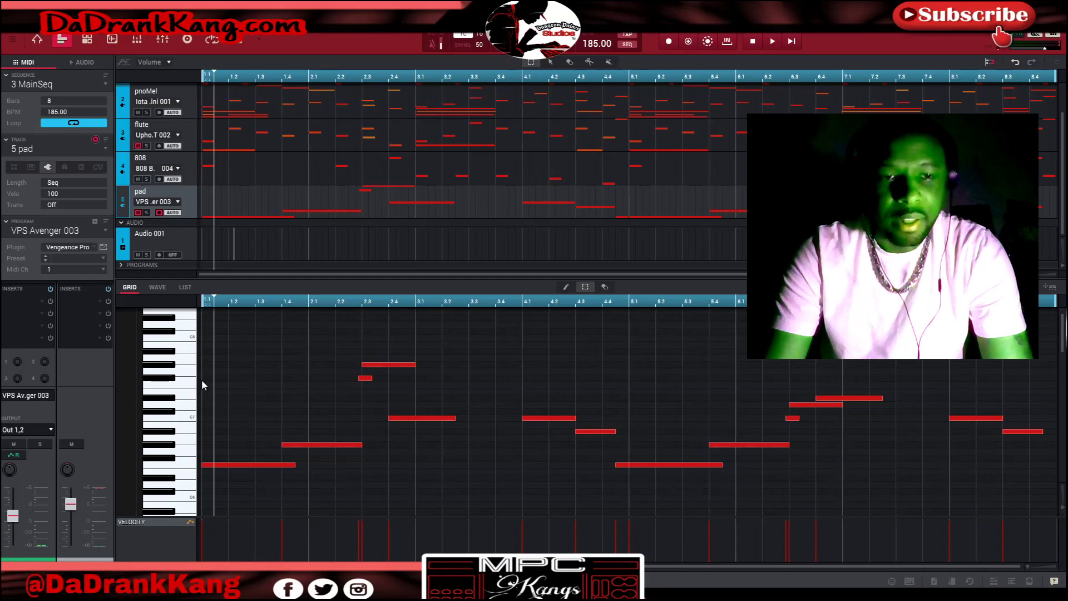
Step: Select and copy all the notes on the pad track
{"action": "scroll", "coordinate": [216, 365], "scroll_direction": "down", "scroll_amount": 1}
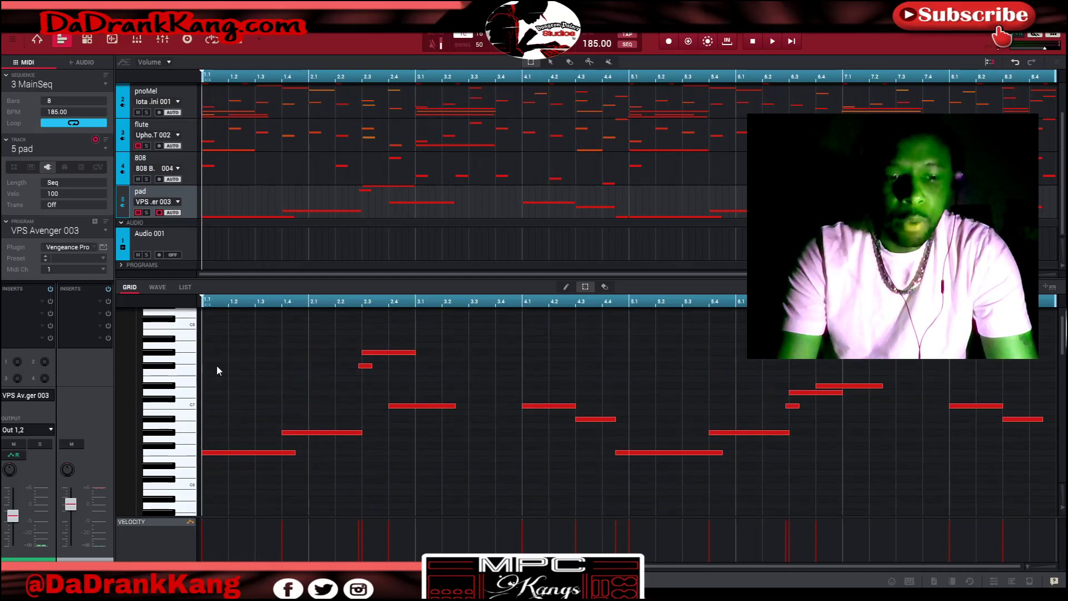
{"action": "key", "text": "ctrl+a"}
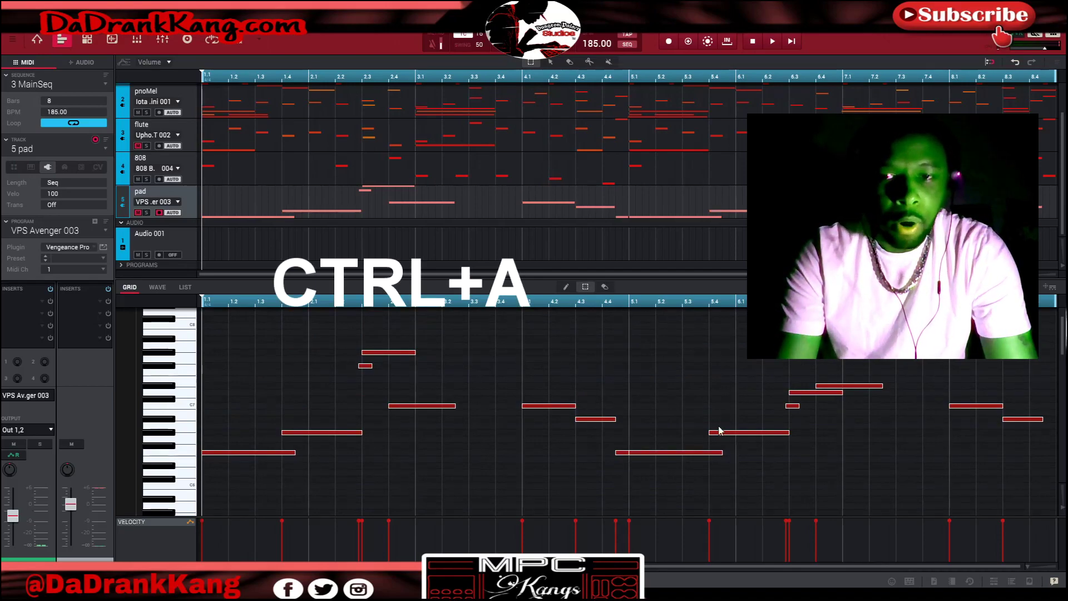
{"action": "key", "text": "ctrl+c"}
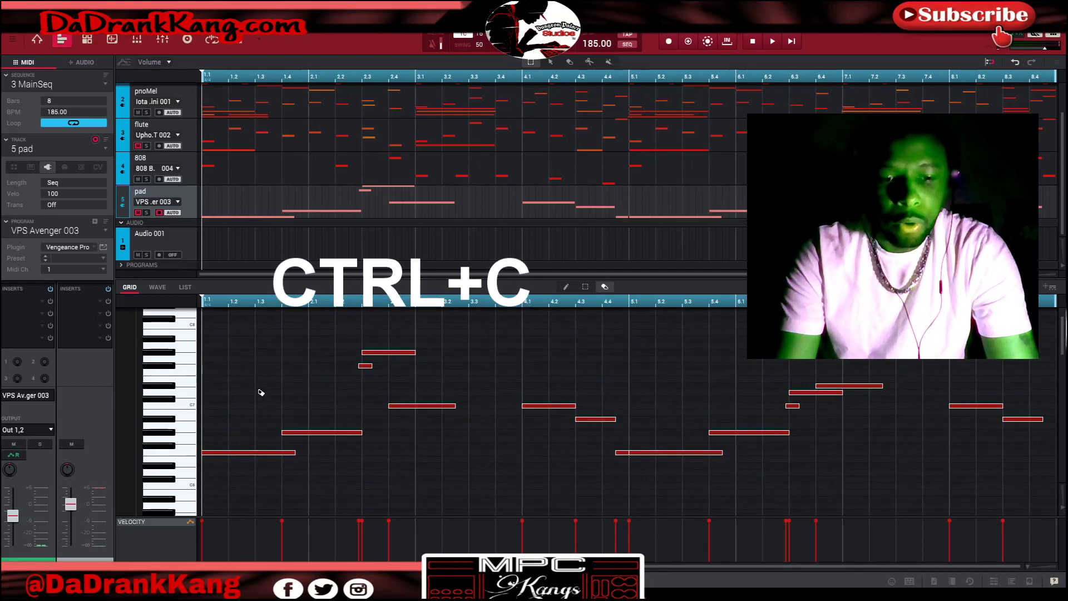
{"action": "key", "text": "s"}
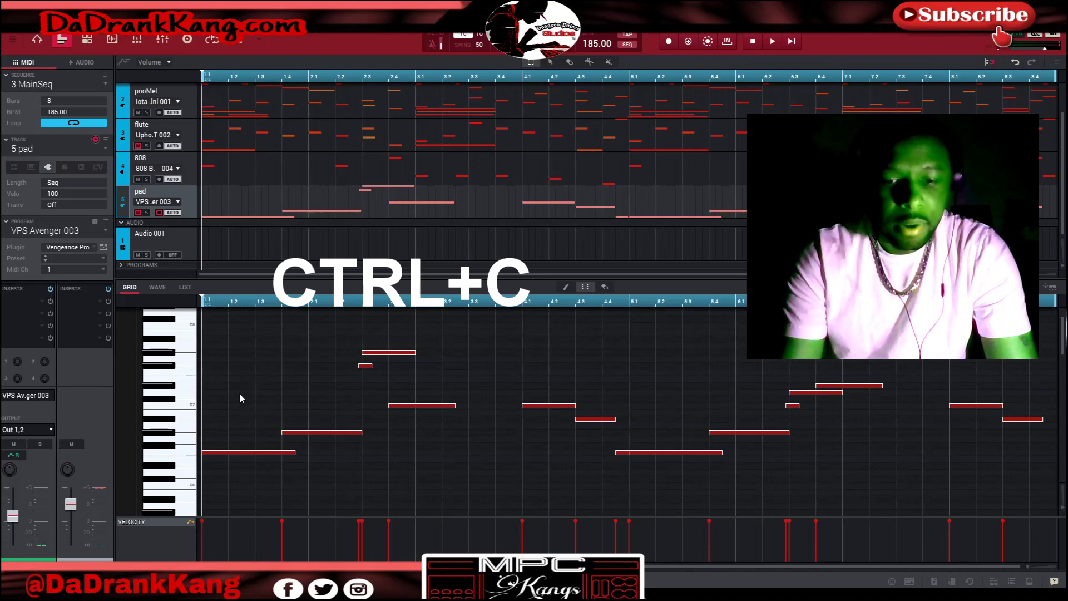
Step: Create a new Track 06 and paste the copied pad notes into it
{"action": "key", "text": "ctrl+bracketright"}
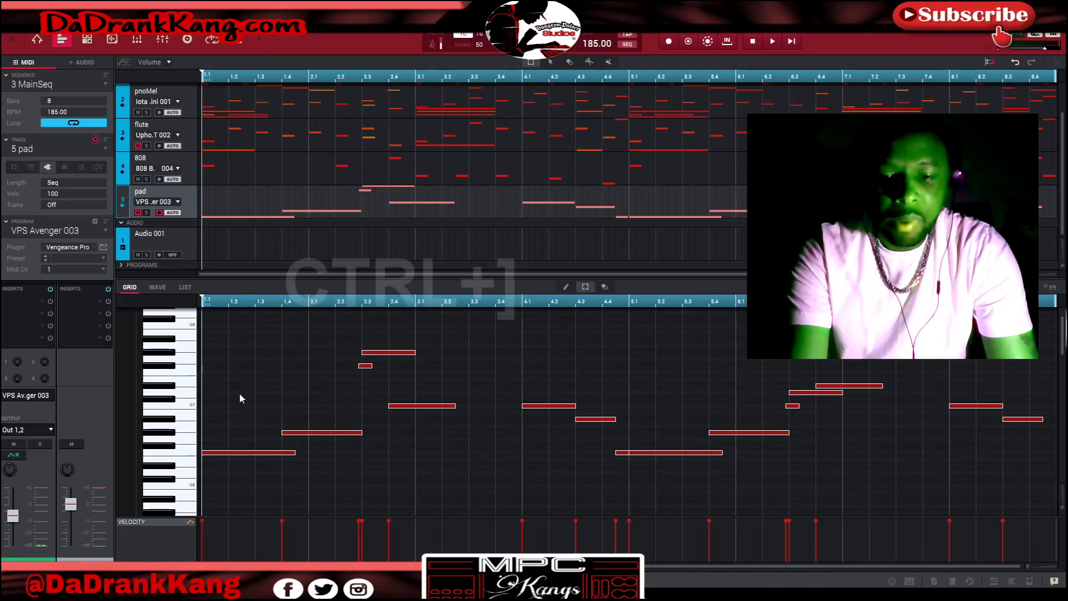
{"action": "key", "text": "e"}
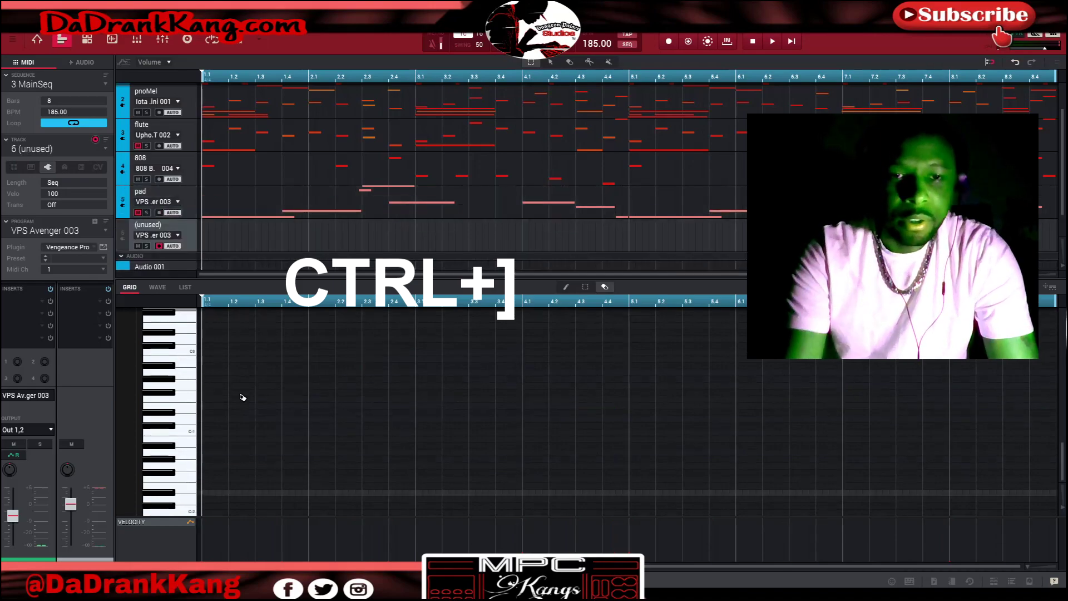
{"action": "key", "text": "s"}
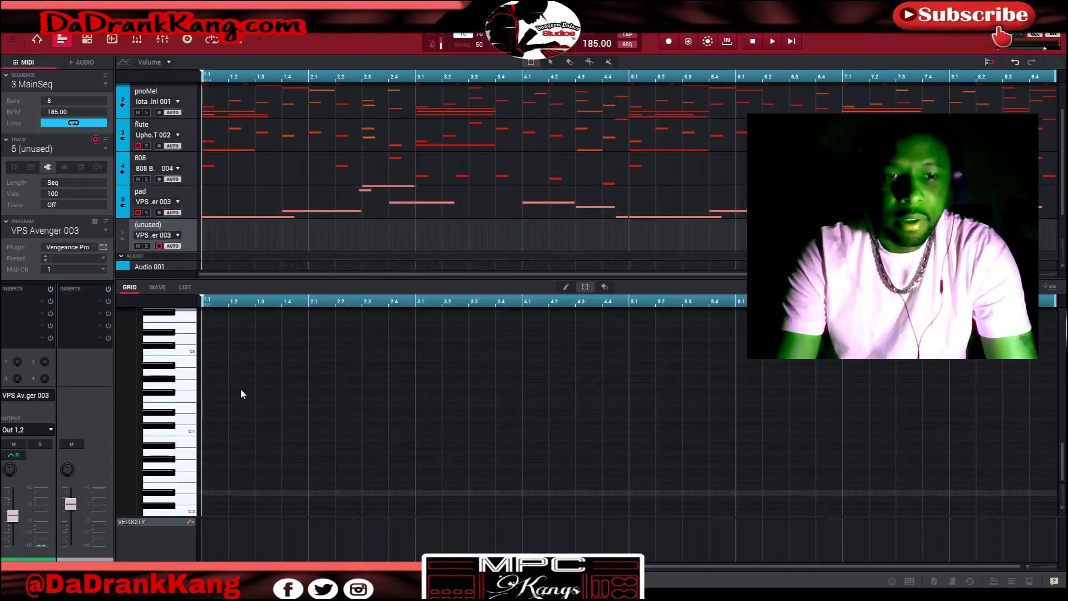
{"action": "key", "text": "e"}
{"action": "key", "text": "ctrl+v"}
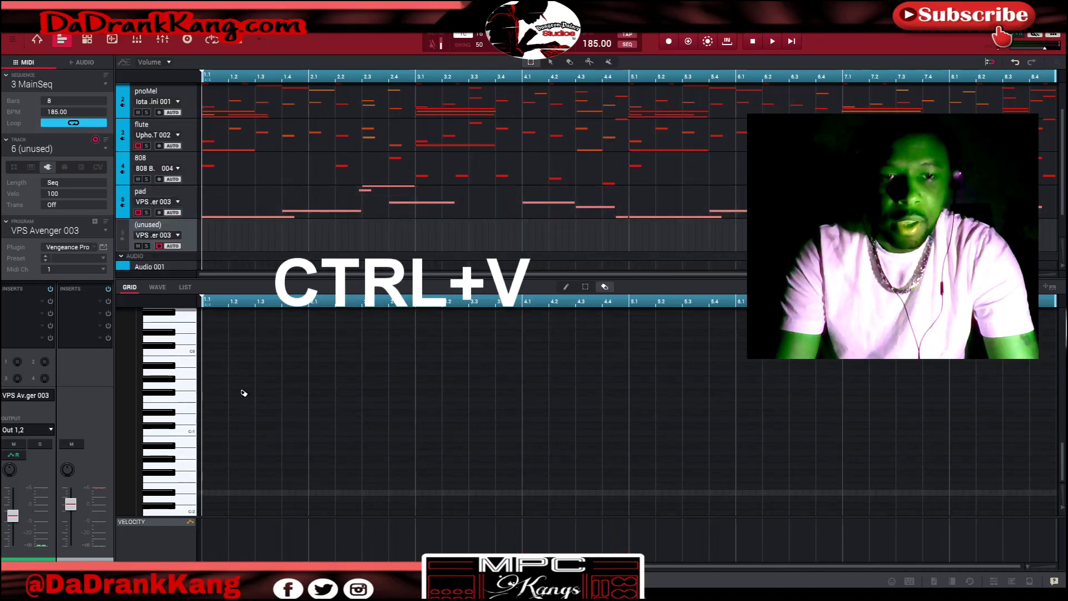
{"action": "key", "text": "s"}
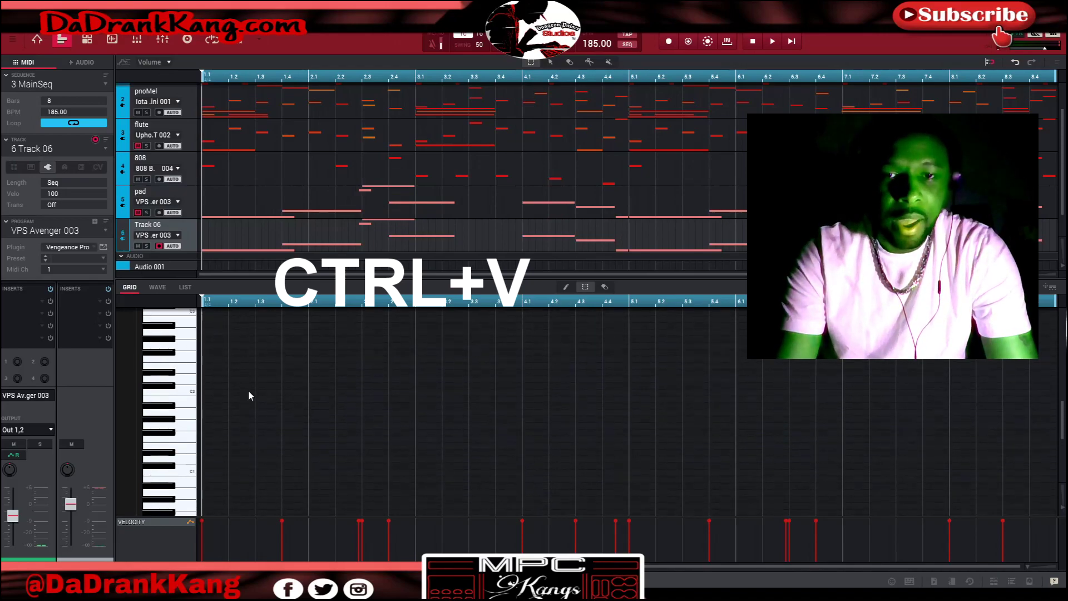
{"action": "scroll", "coordinate": [250, 387], "scroll_direction": "up", "scroll_amount": 10}
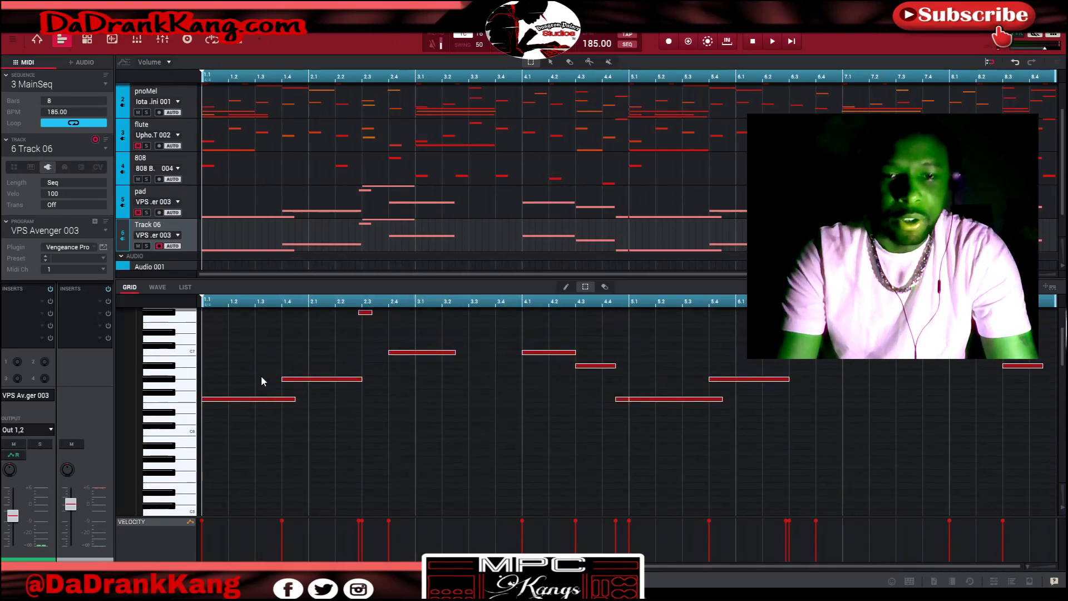
{"action": "scroll", "coordinate": [260, 375], "scroll_direction": "up", "scroll_amount": 3}
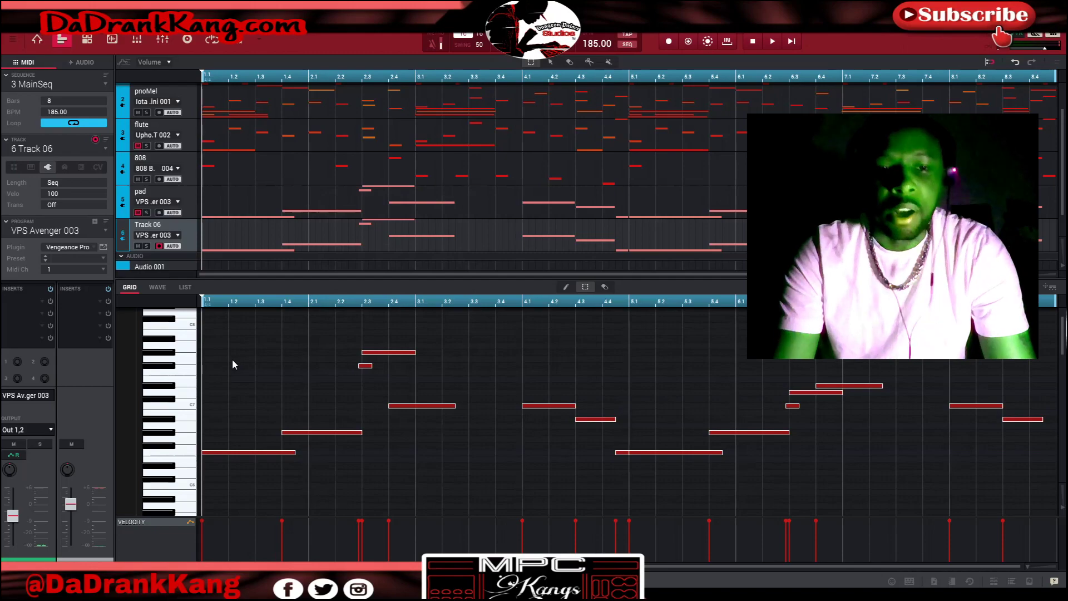
{"action": "key", "text": "e"}
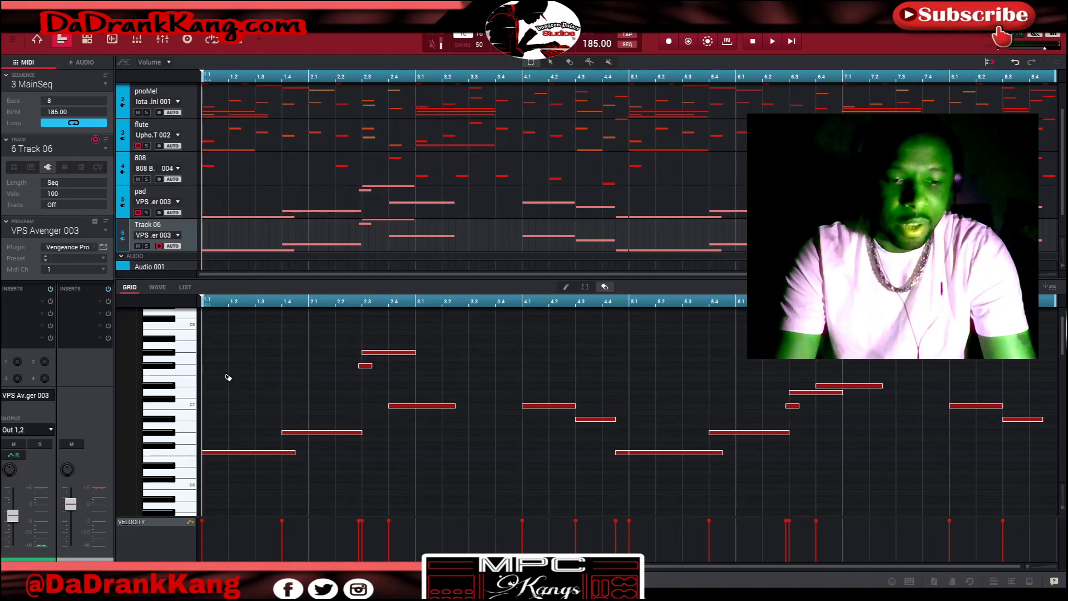
Step: Undo that paste, reselect all the pad track's notes and paste them onto Track 06 again
{"action": "key", "text": "ctrl+z"}
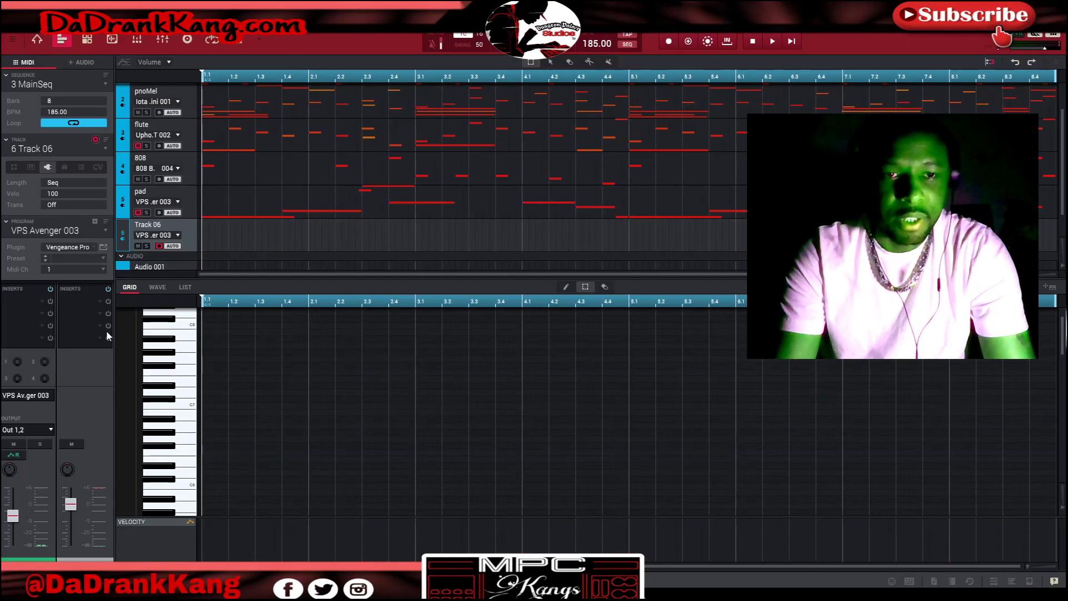
{"action": "left_click", "coordinate": [197, 200]}
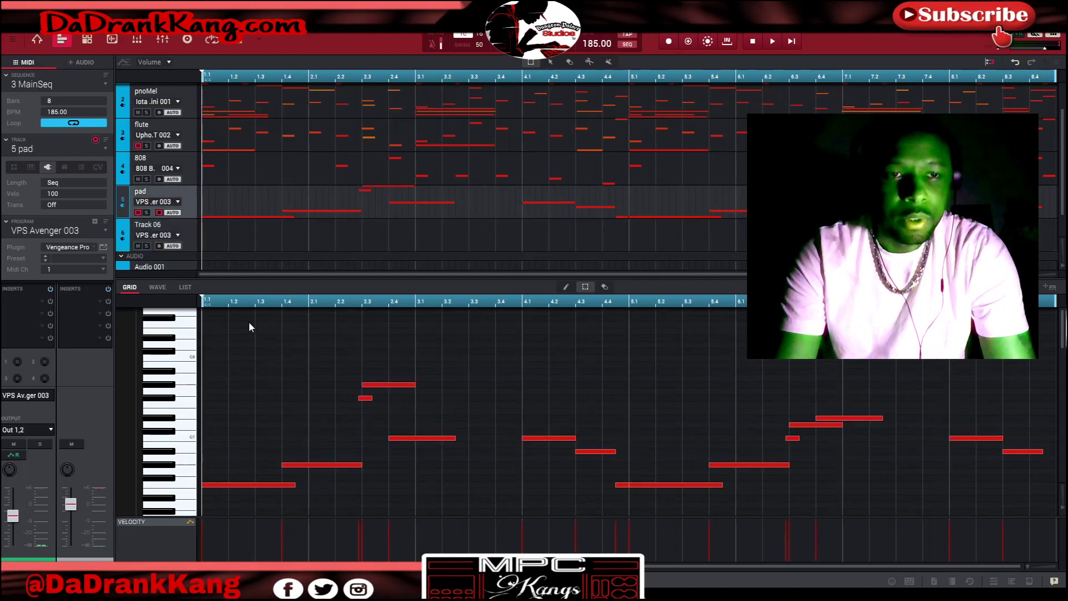
{"action": "scroll", "coordinate": [246, 328], "scroll_direction": "down", "scroll_amount": 2}
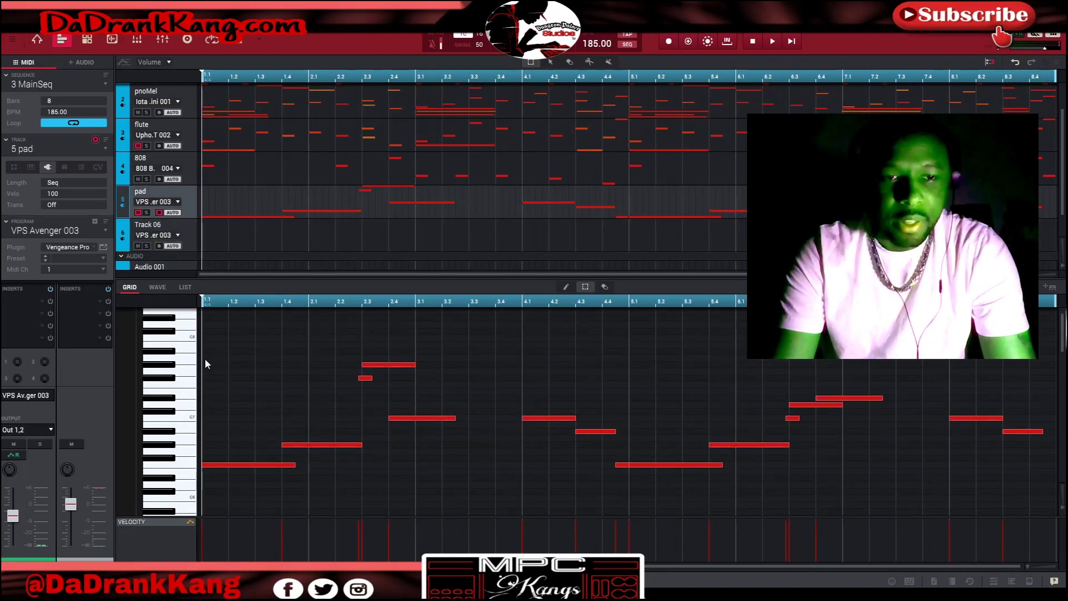
{"action": "key", "text": "ctrl+a"}
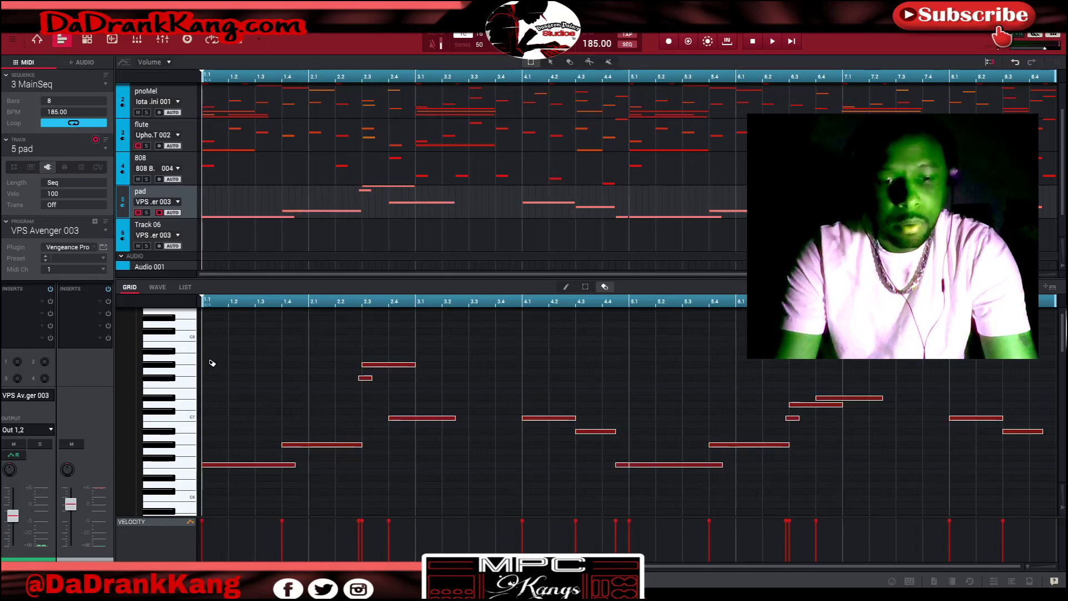
{"action": "key", "text": "ctrl+v"}
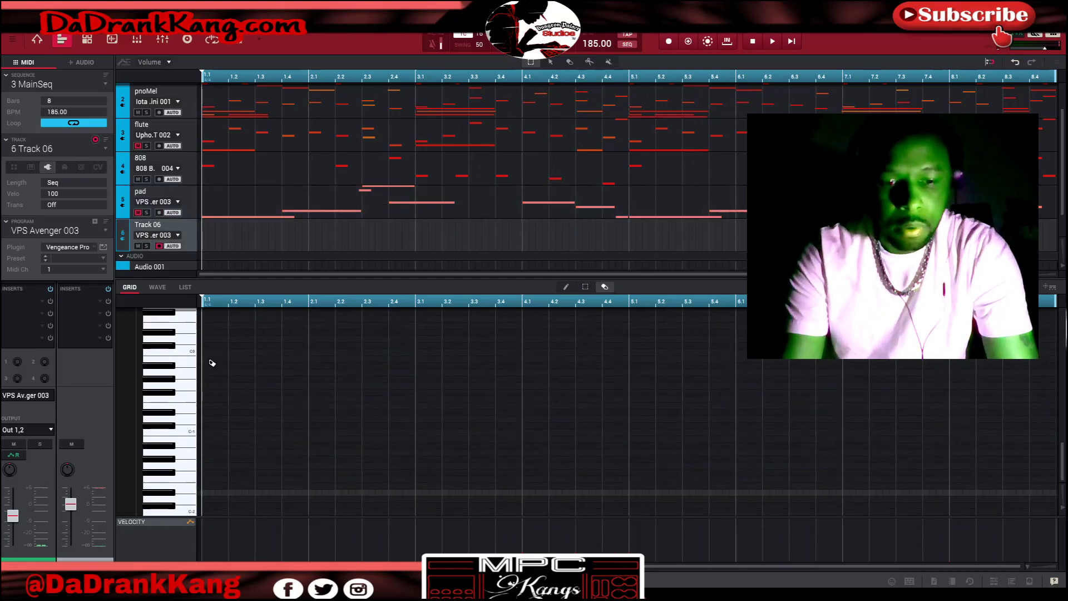
{"action": "scroll", "coordinate": [270, 404], "scroll_direction": "up", "scroll_amount": 15}
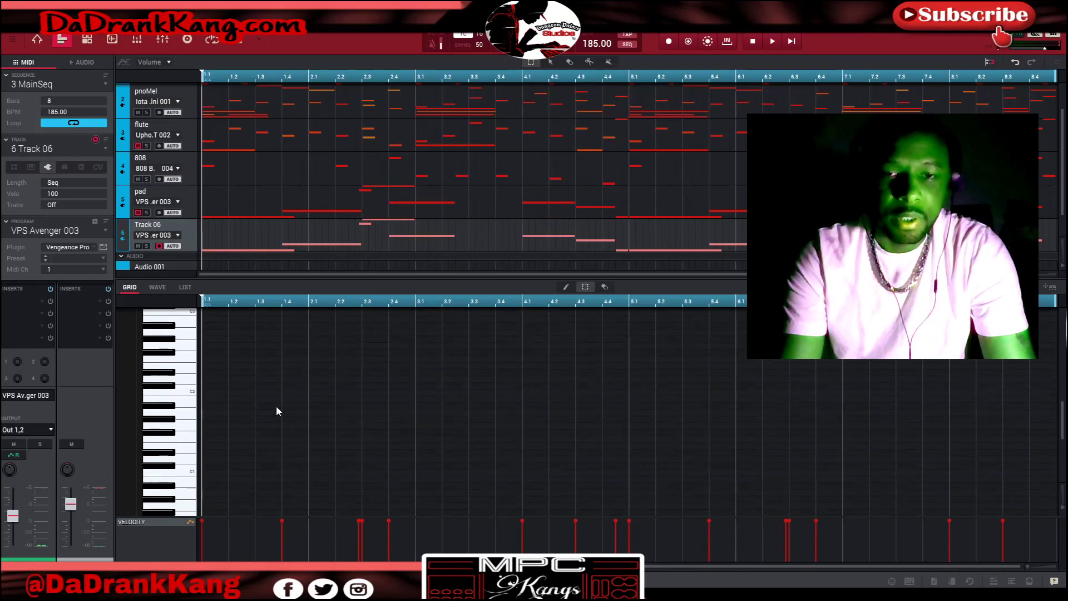
{"action": "scroll", "coordinate": [272, 412], "scroll_direction": "up", "scroll_amount": 8}
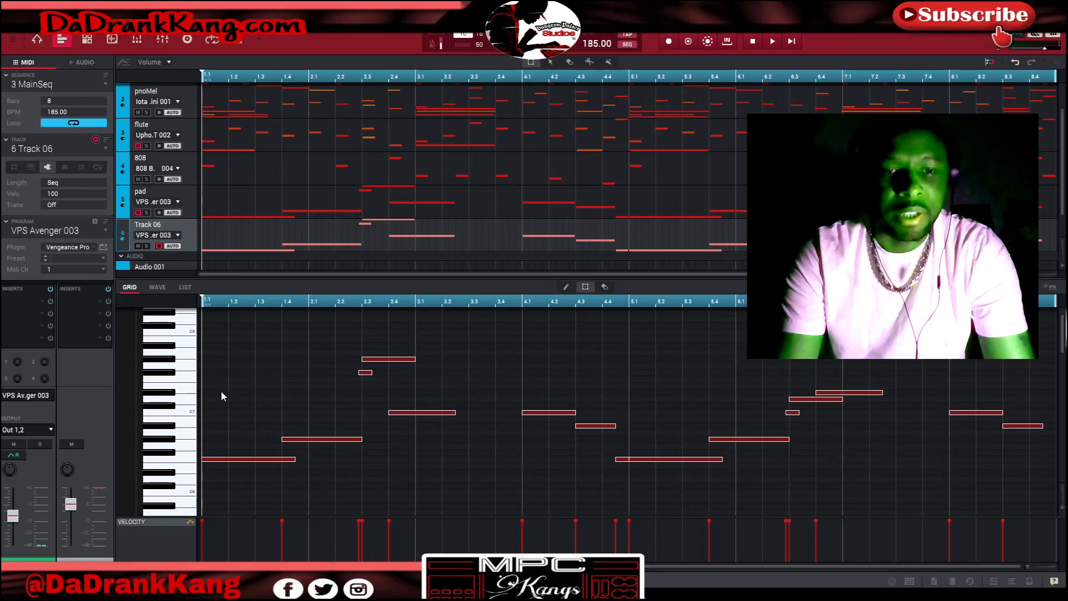
Step: Erase all existing notes from Track 06 and return to the select tool
{"action": "key", "text": "e"}
{"action": "key", "text": "ctrl+a"}
{"action": "key", "text": "Delete"}
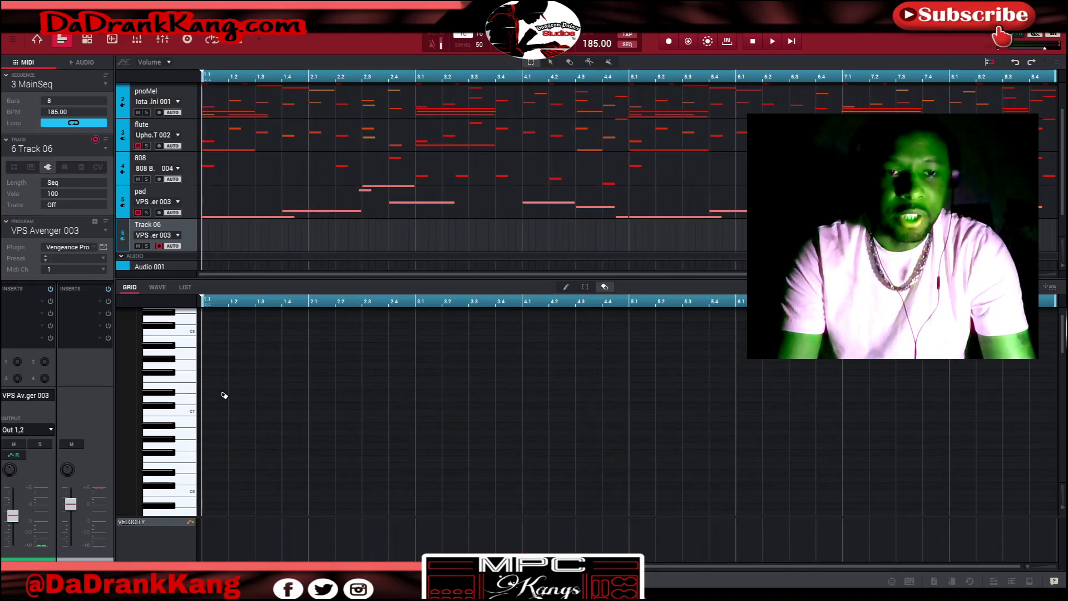
{"action": "key", "text": "s"}
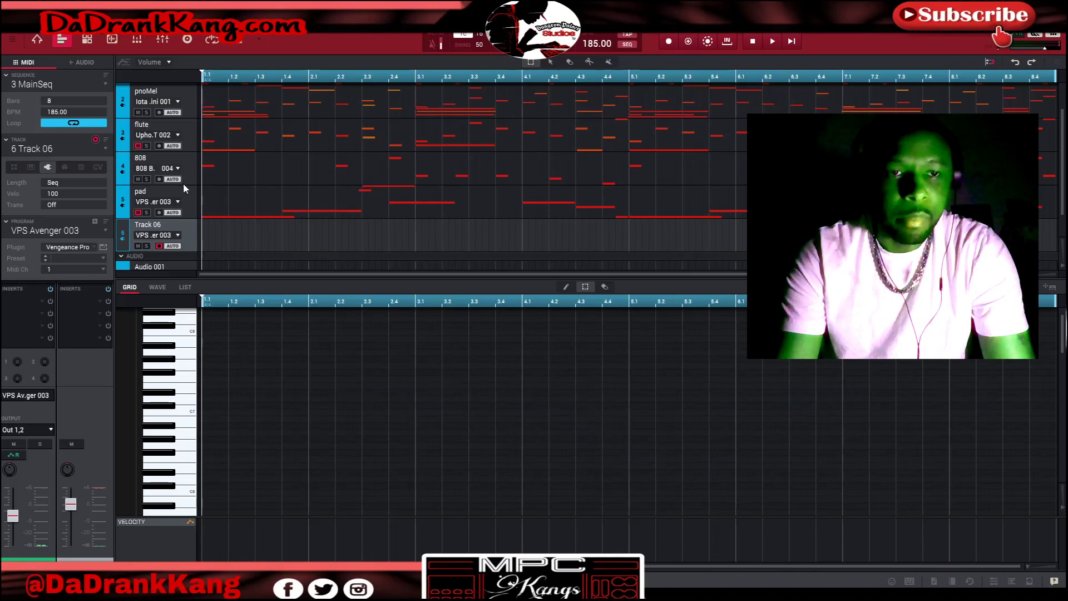
Step: Cut every note from the pad track and paste them into Track 06
{"action": "left_click", "coordinate": [195, 204]}
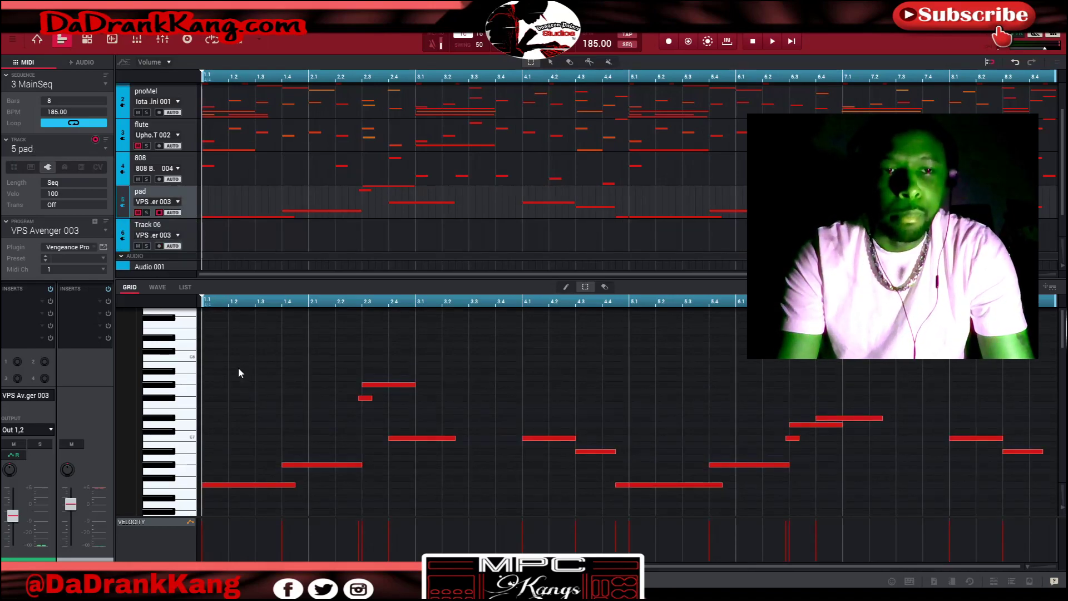
{"action": "scroll", "coordinate": [254, 403], "scroll_direction": "down", "scroll_amount": 1}
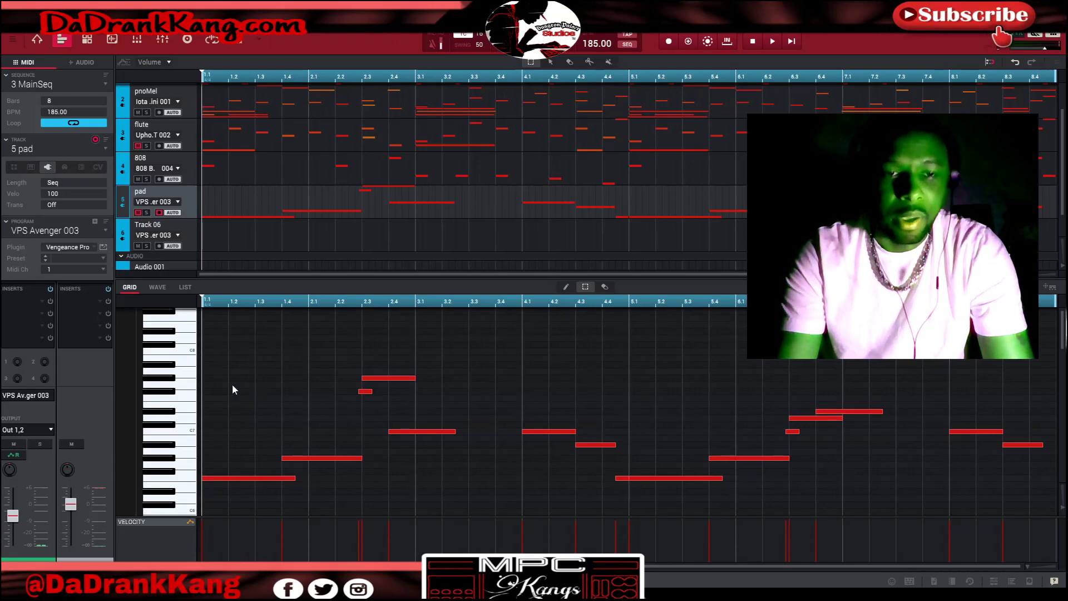
{"action": "key", "text": "ctrl+a"}
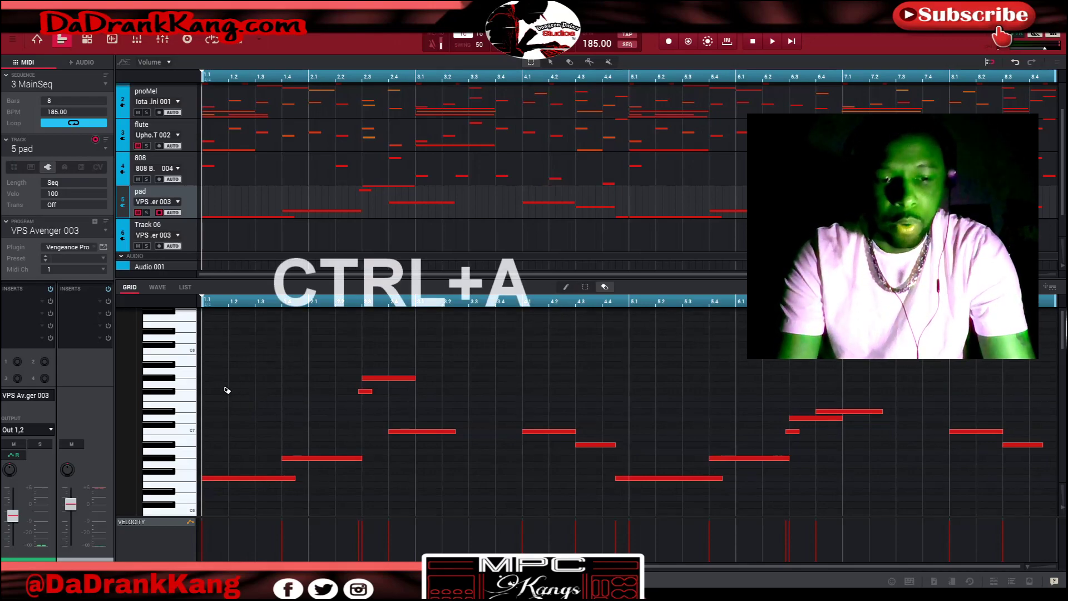
{"action": "key", "text": "ctrl+c"}
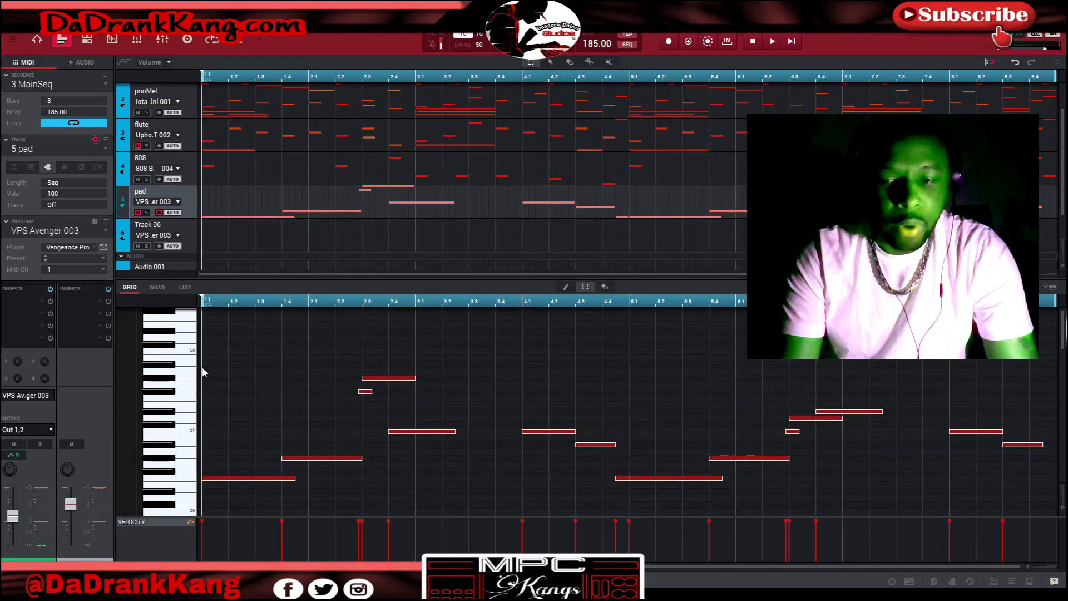
{"action": "key", "text": "Delete"}
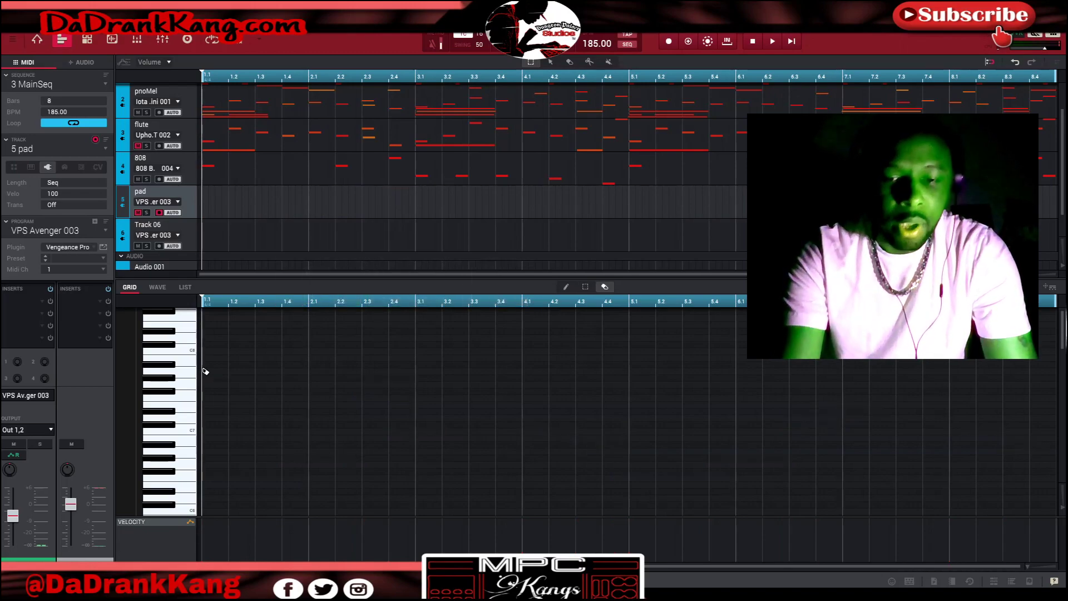
{"action": "key", "text": "ctrl+bracketright"}
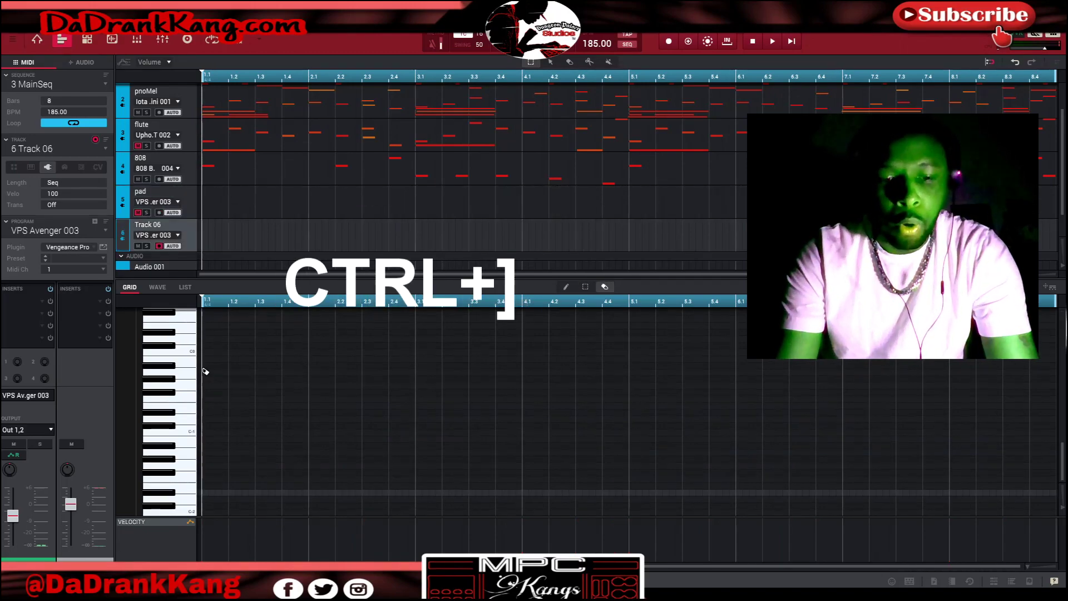
{"action": "key", "text": "ctrl+v"}
{"action": "scroll", "coordinate": [272, 353], "scroll_direction": "up", "scroll_amount": 5}
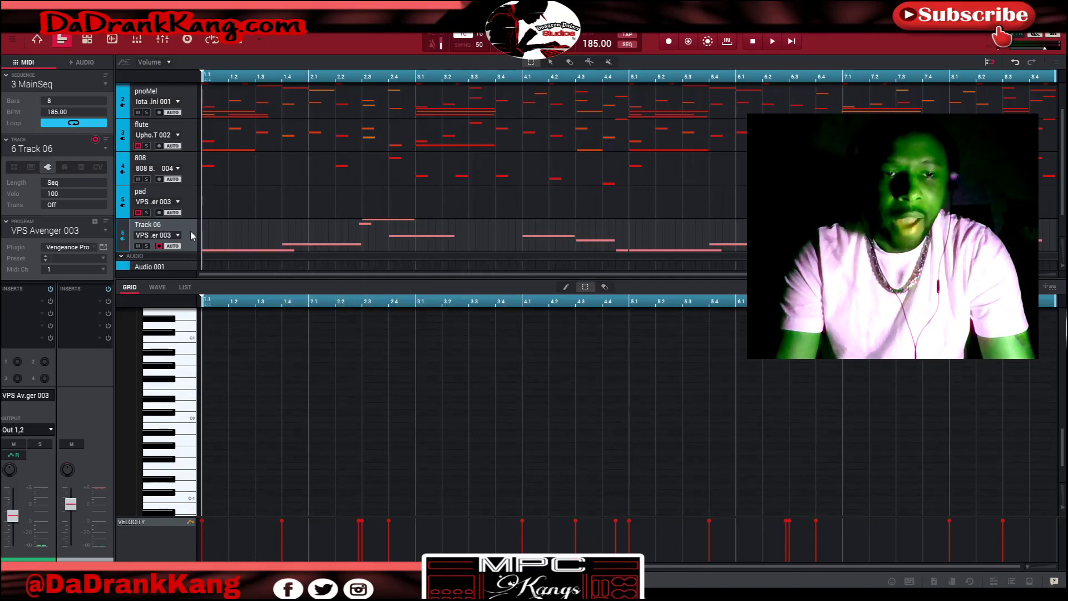
Step: Verify the pad track is empty and Track 06 holds the pasted notes
{"action": "left_click", "coordinate": [193, 195]}
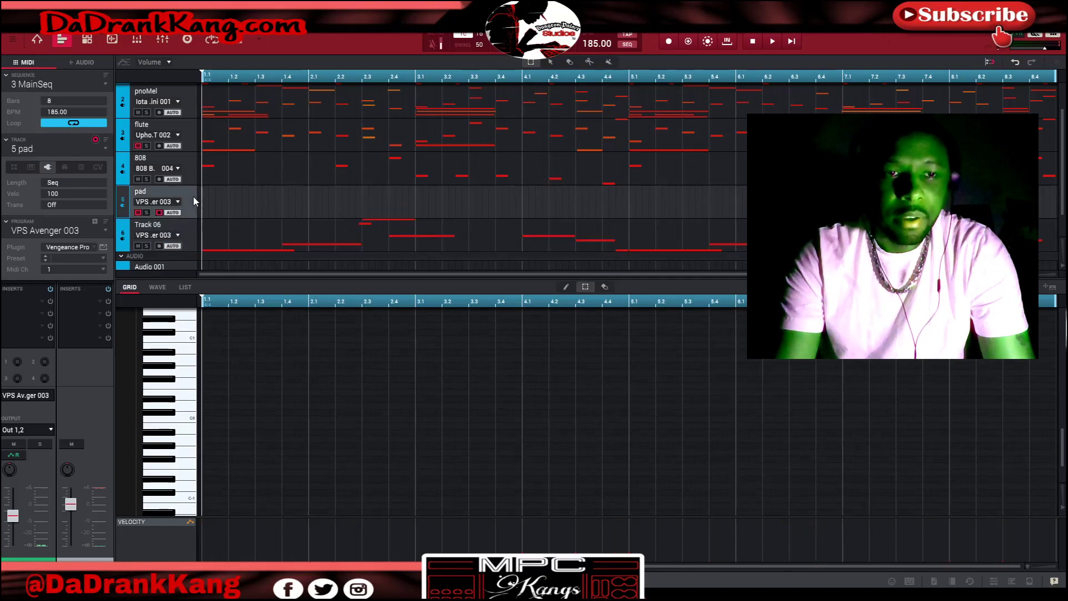
{"action": "scroll", "coordinate": [256, 370], "scroll_direction": "up", "scroll_amount": 6}
{"action": "scroll", "coordinate": [272, 383], "scroll_direction": "up", "scroll_amount": 15}
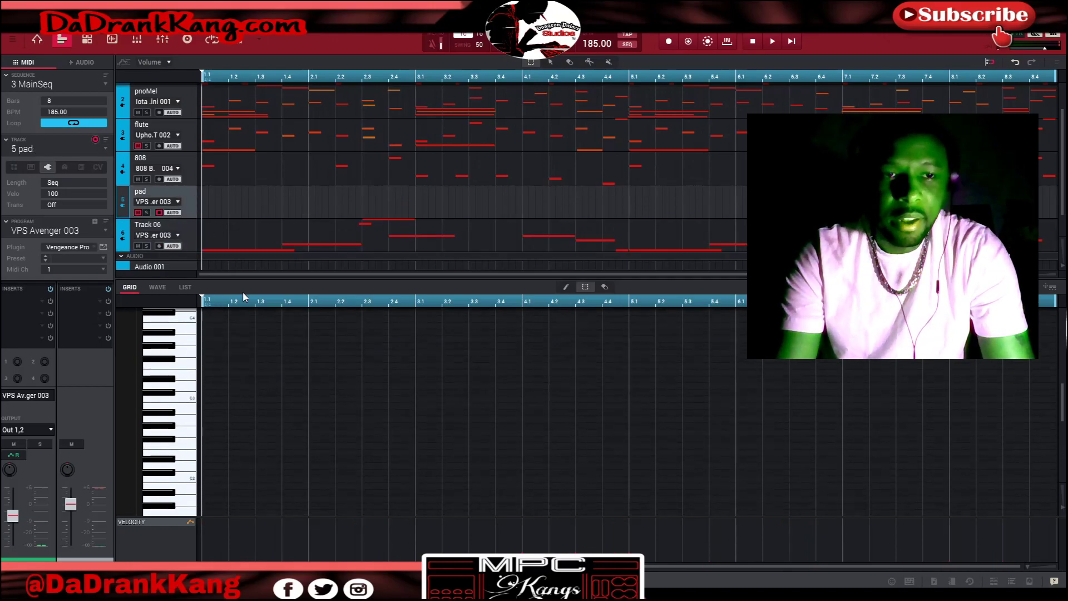
{"action": "left_click", "coordinate": [195, 238]}
{"action": "scroll", "coordinate": [243, 369], "scroll_direction": "down", "scroll_amount": 4}
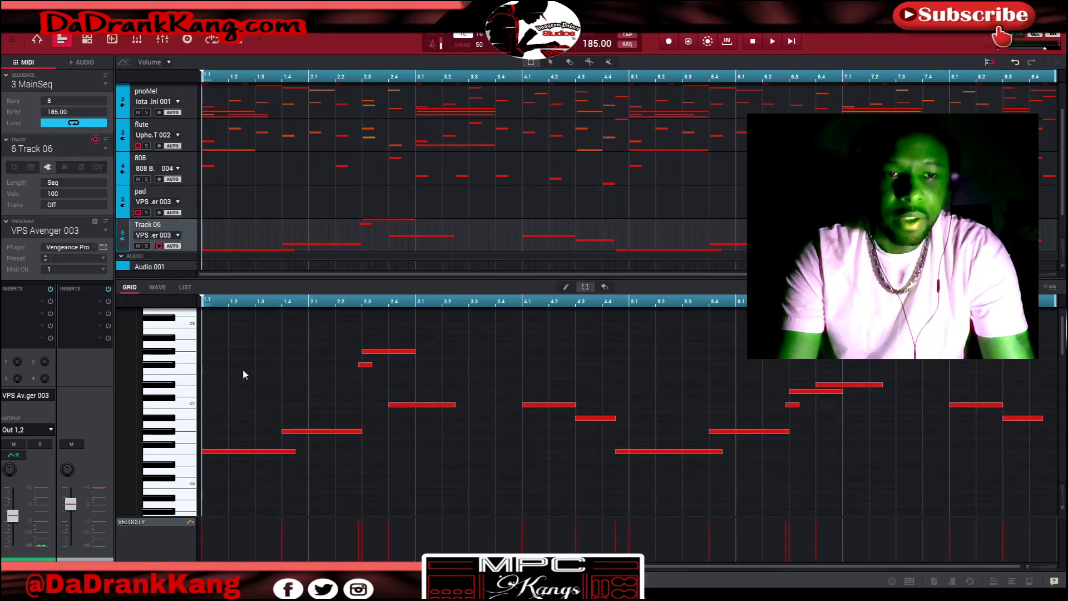
{"action": "scroll", "coordinate": [246, 366], "scroll_direction": "up", "scroll_amount": 2}
{"action": "scroll", "coordinate": [246, 368], "scroll_direction": "up", "scroll_amount": 2}
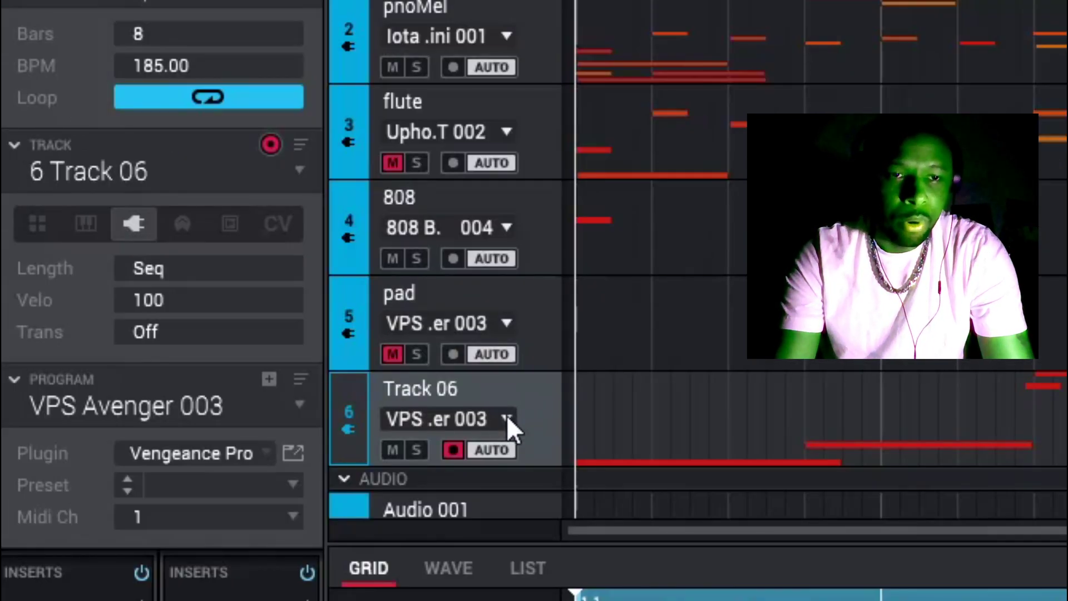
{"action": "left_click", "coordinate": [507, 418]}
{"action": "left_click", "coordinate": [537, 416]}
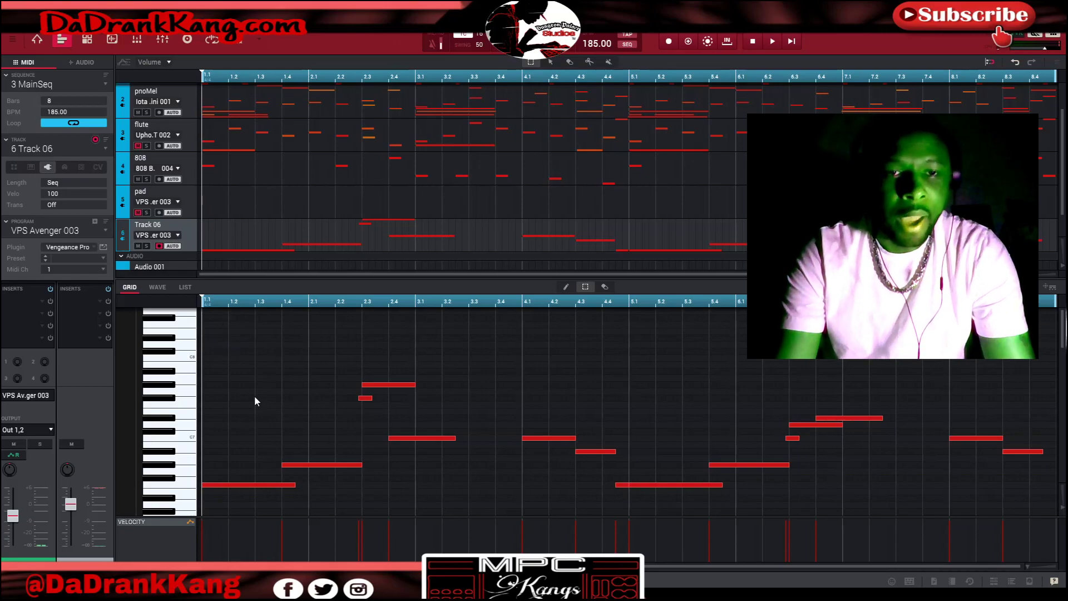
{"action": "scroll", "coordinate": [321, 175], "scroll_direction": "up", "scroll_amount": 2}
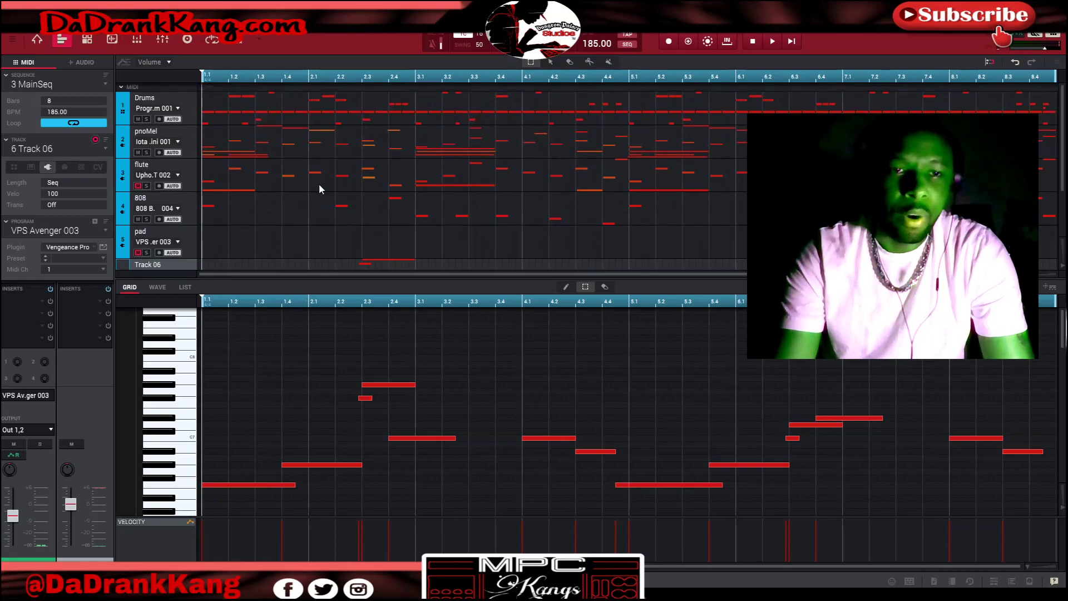
Step: Select and copy all the pnoMel piano melody notes, then delete them from pnoMel
{"action": "left_click", "coordinate": [196, 143]}
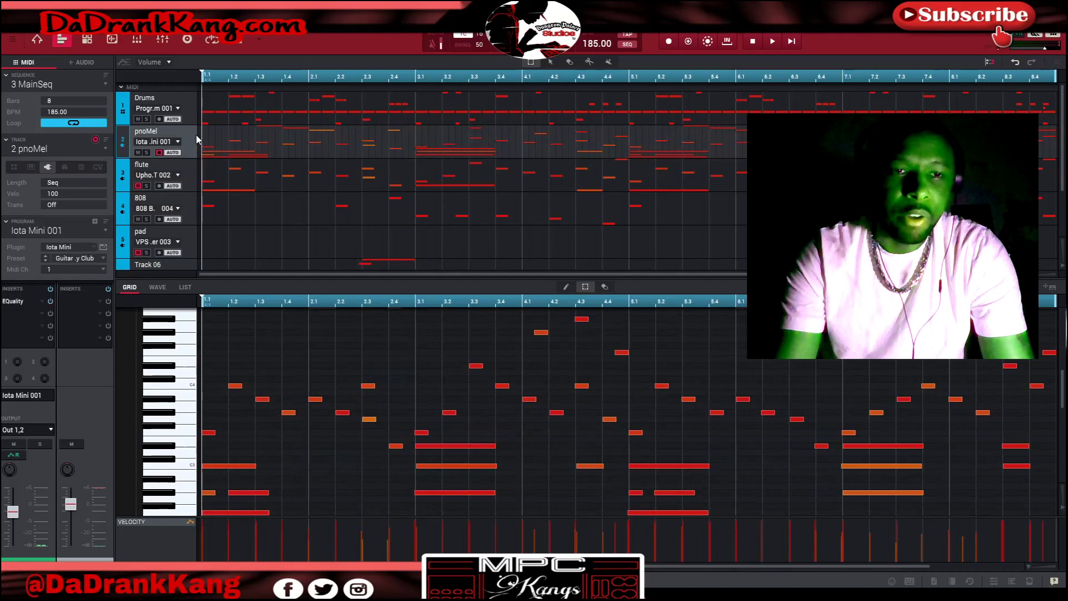
{"action": "scroll", "coordinate": [230, 222], "scroll_direction": "down", "scroll_amount": 1}
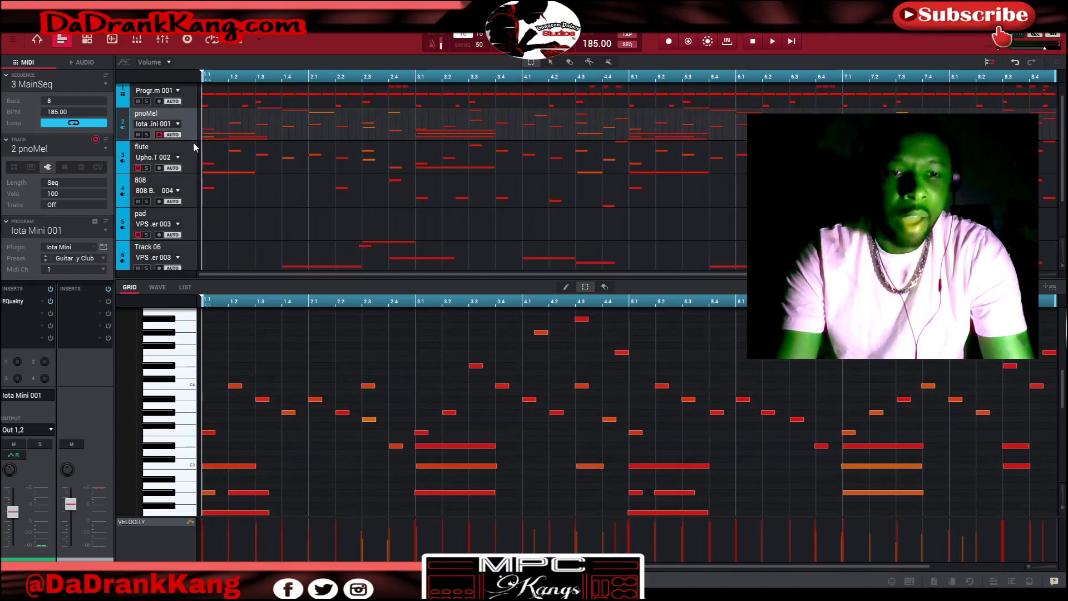
{"action": "scroll", "coordinate": [283, 410], "scroll_direction": "down", "scroll_amount": 1}
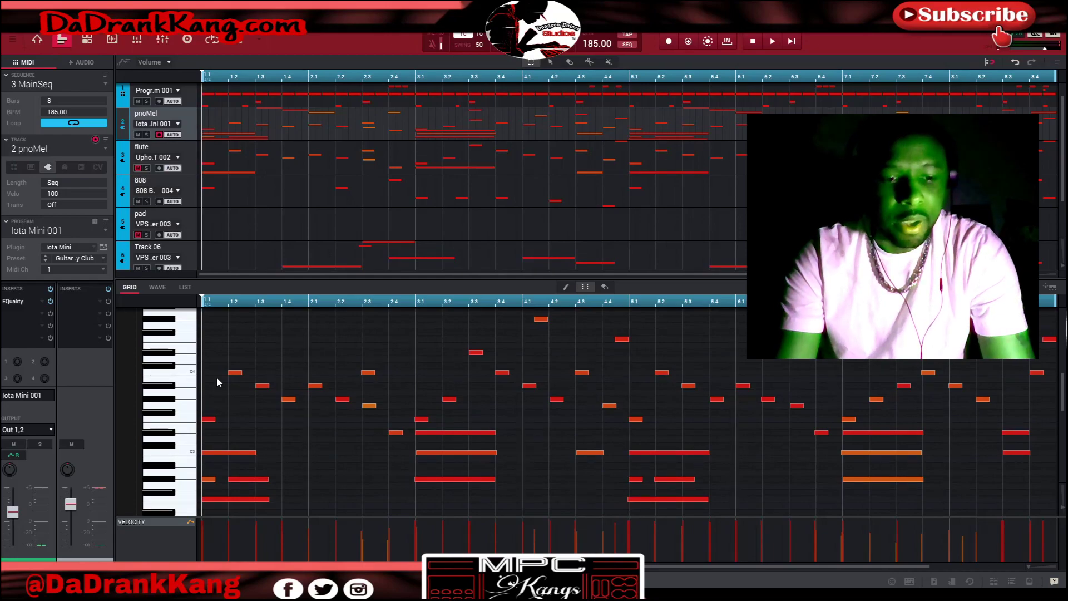
{"action": "key", "text": "e"}
{"action": "key", "text": "ctrl+a"}
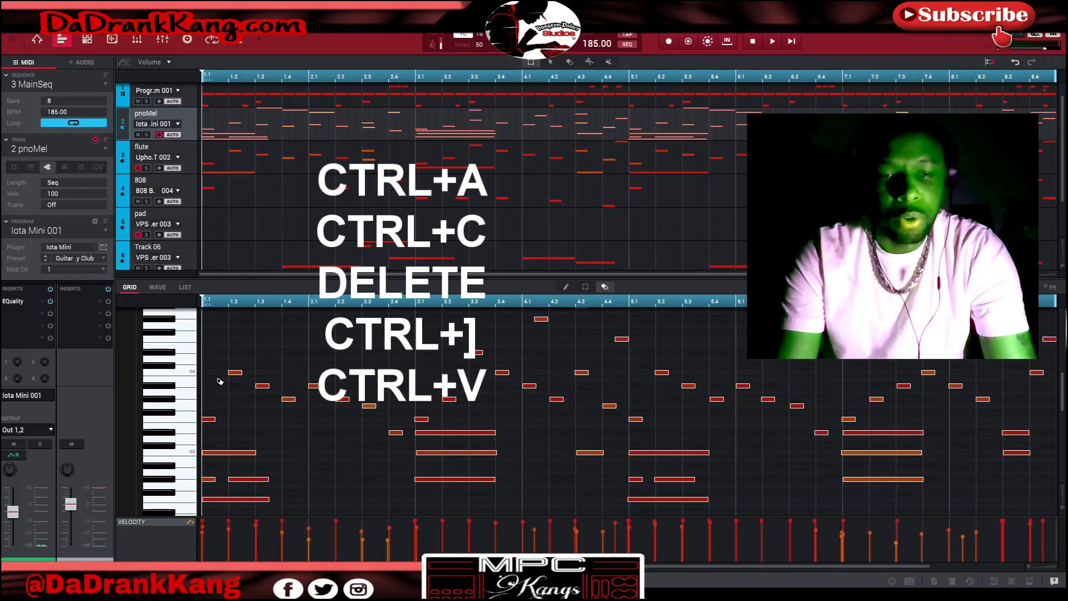
{"action": "key", "text": "s"}
{"action": "key", "text": "Delete"}
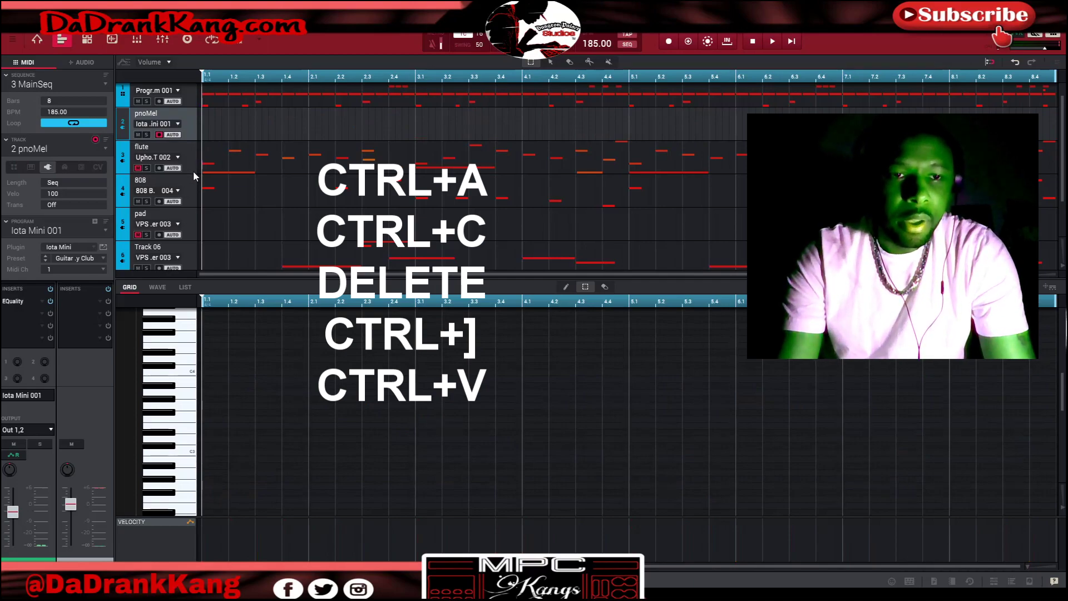
Step: Paste the piano melody notes onto the empty pad track
{"action": "left_click", "coordinate": [189, 227]}
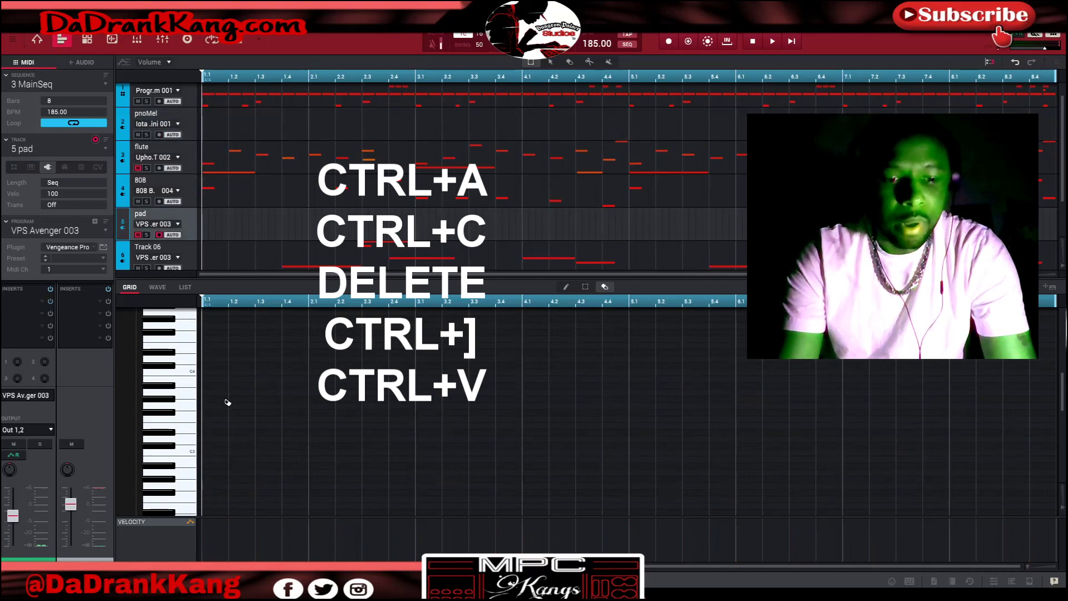
{"action": "key", "text": "ctrl+v"}
{"action": "scroll", "coordinate": [220, 414], "scroll_direction": "up", "scroll_amount": 2}
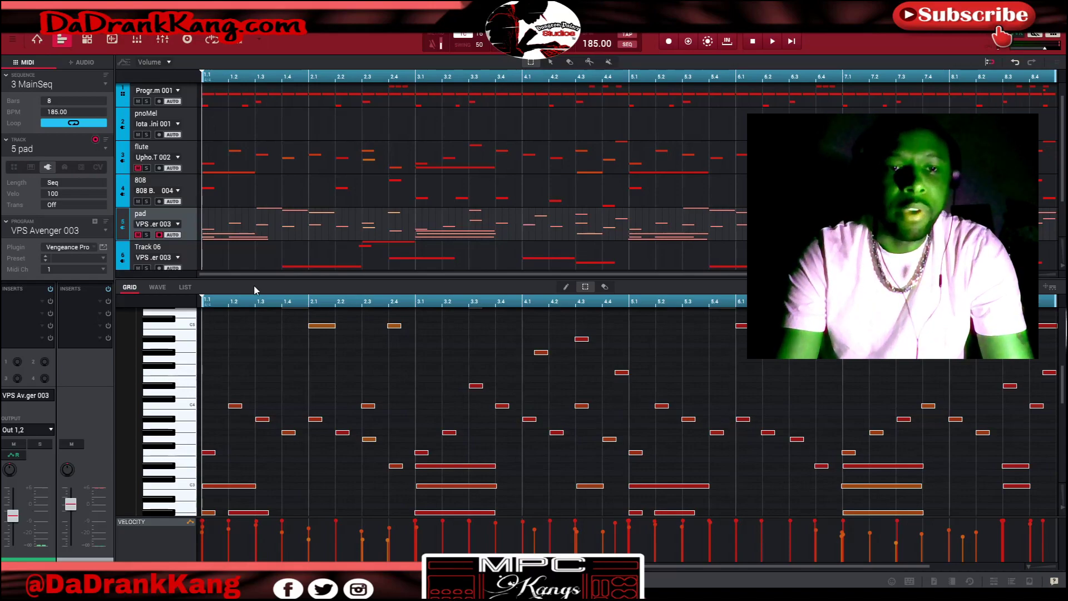
{"action": "scroll", "coordinate": [280, 216], "scroll_direction": "up", "scroll_amount": 1}
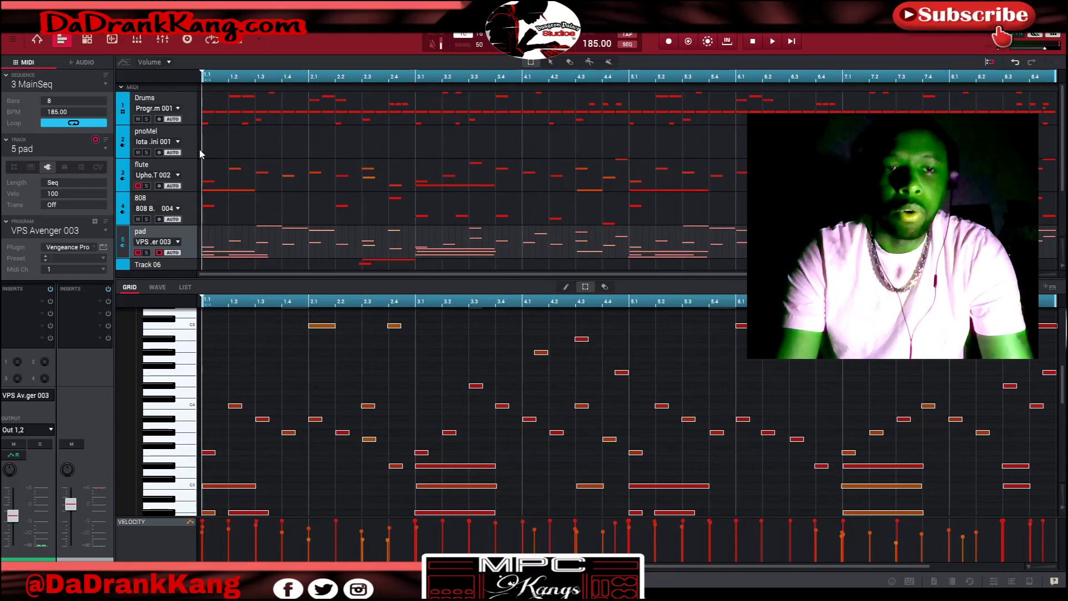
Step: Switch to the Main view with F1, showing the pads, Q-Links and project programs
{"action": "key", "text": "F1"}
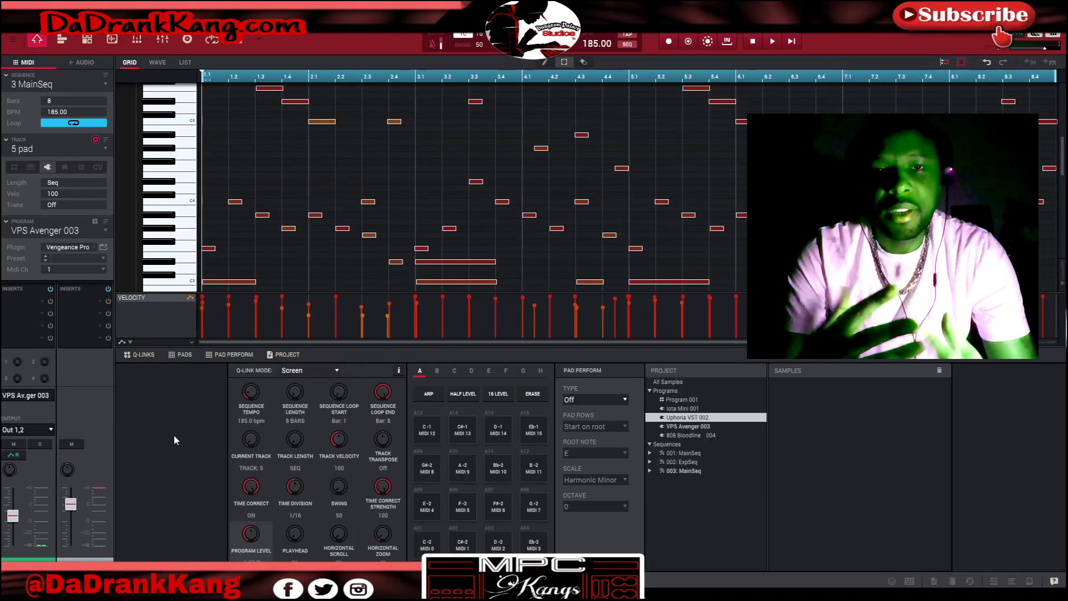